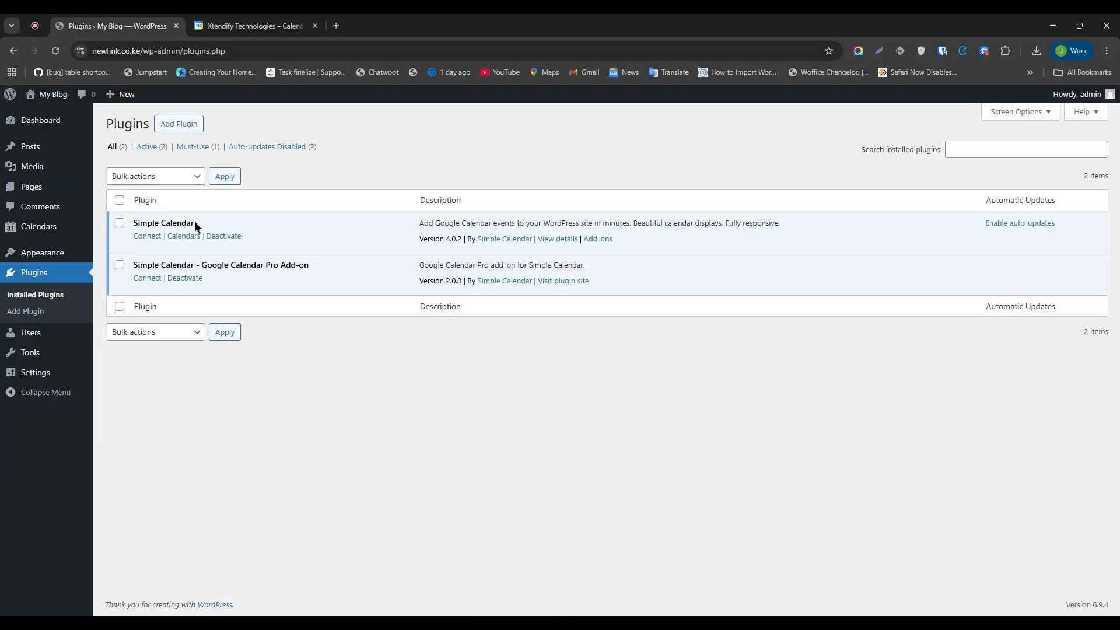
Highlight the Simple Calendar and Google Calendar Pro Add-on entries in the Installed Plugins list.
drag(196, 226, 134, 224)
drag(134, 264, 309, 266)
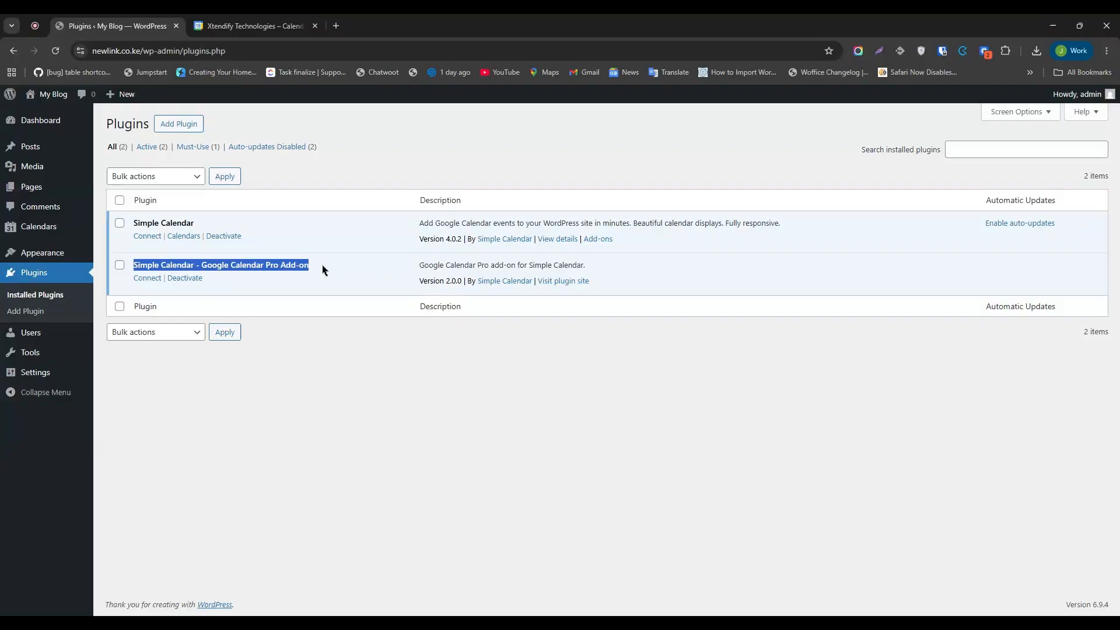
Go to Calendars > Connect and continue past the welcome page to the Google Calendar Pro setup.
click(322, 373)
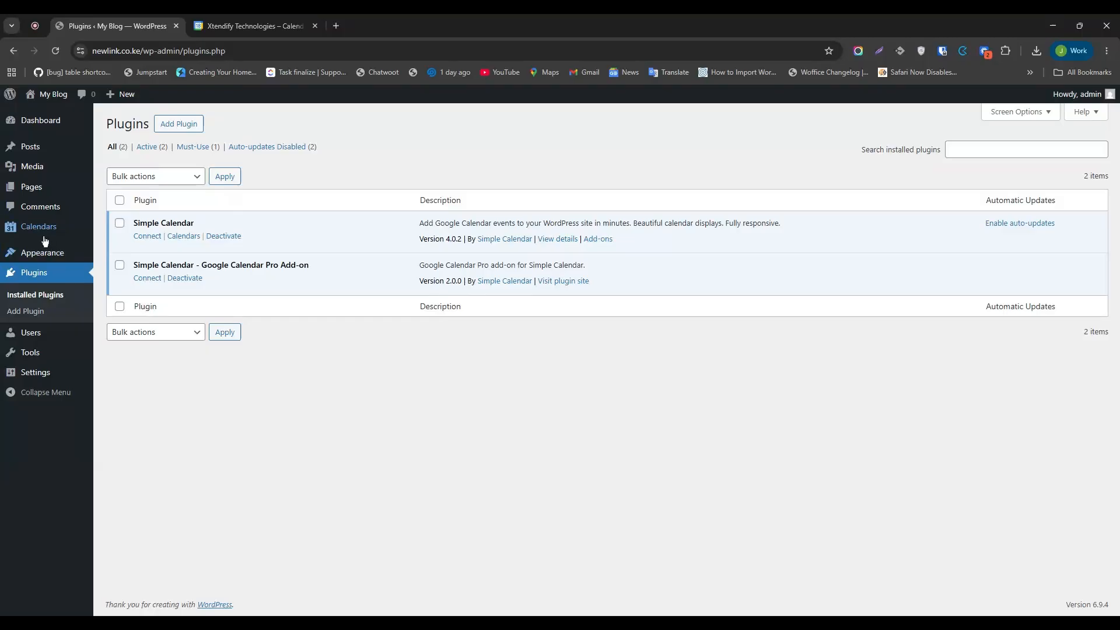
mouse_move(46, 230)
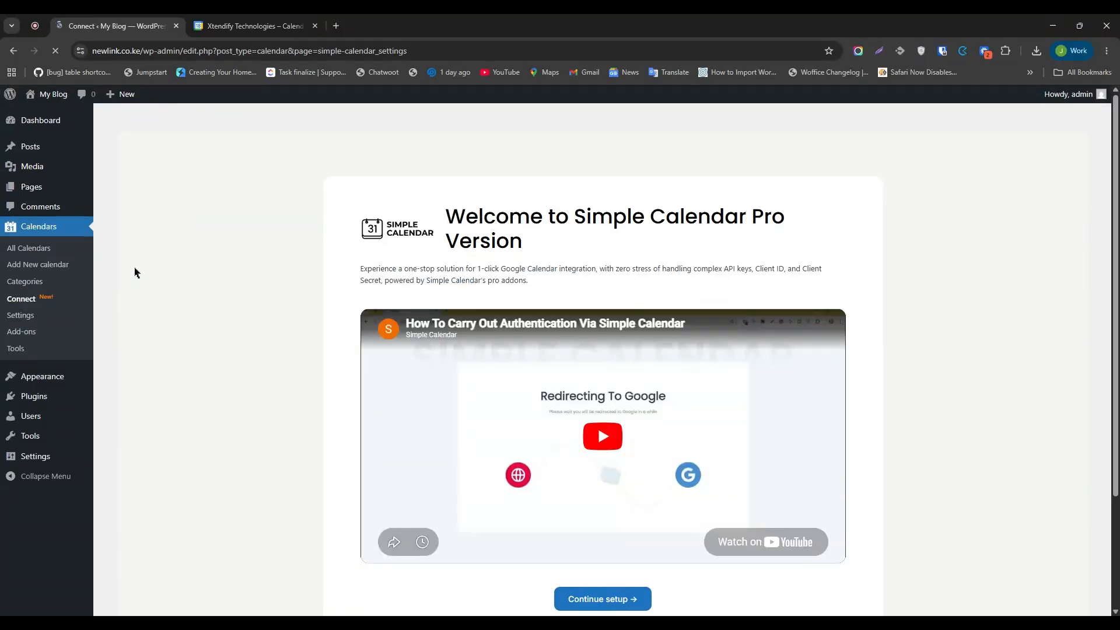
scroll(580, 192, down, 1)
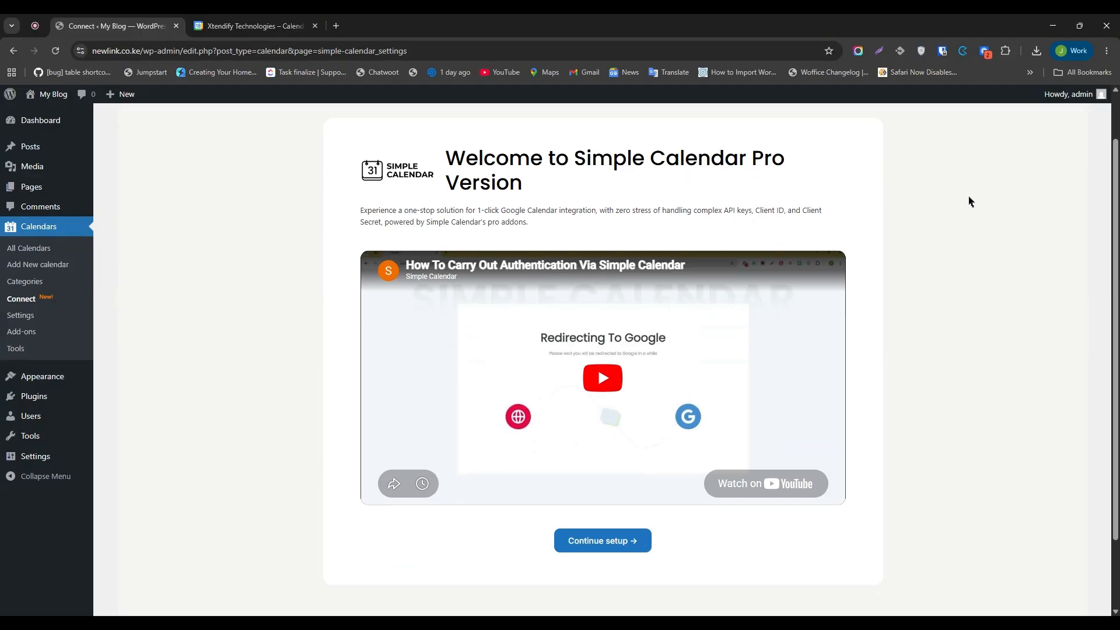
scroll(595, 464, down, 2)
click(595, 464)
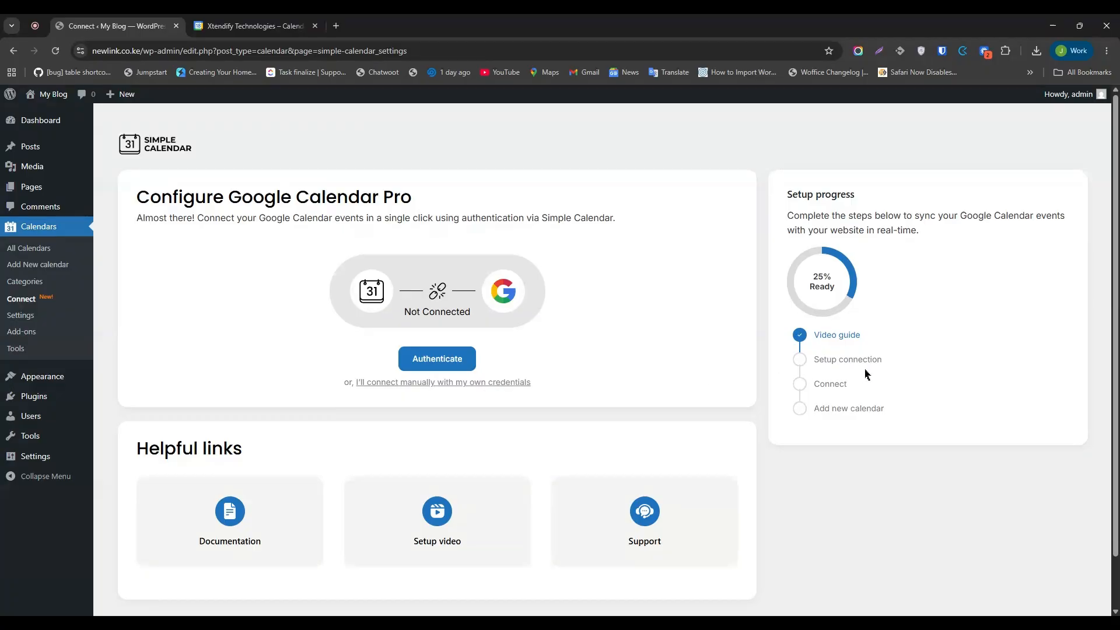
Highlight the setup connection step and the Simple Calendar authentication option.
drag(891, 365, 810, 358)
click(930, 365)
drag(614, 218, 465, 219)
click(539, 264)
Authenticate with the Google account, check its events in the Google Calendar tab, and return.
click(448, 361)
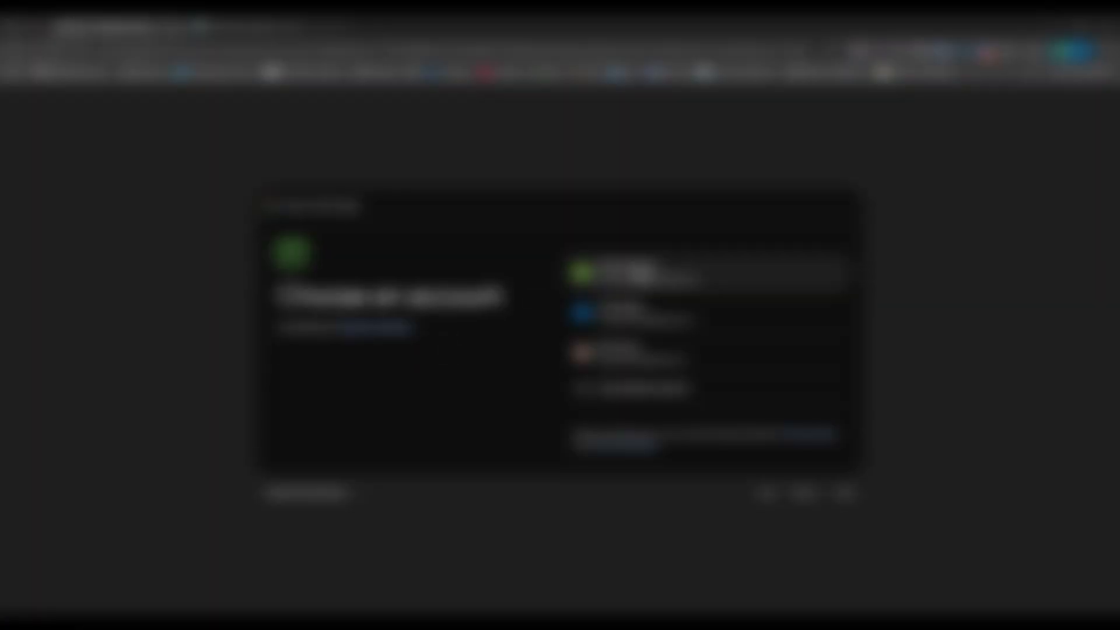
click(635, 273)
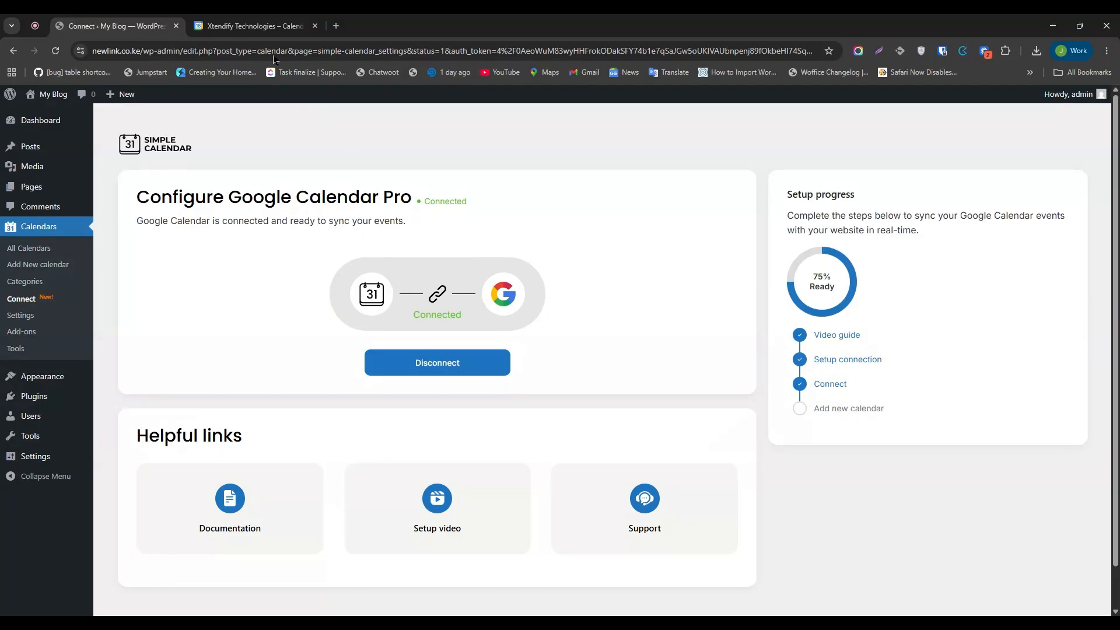
click(274, 24)
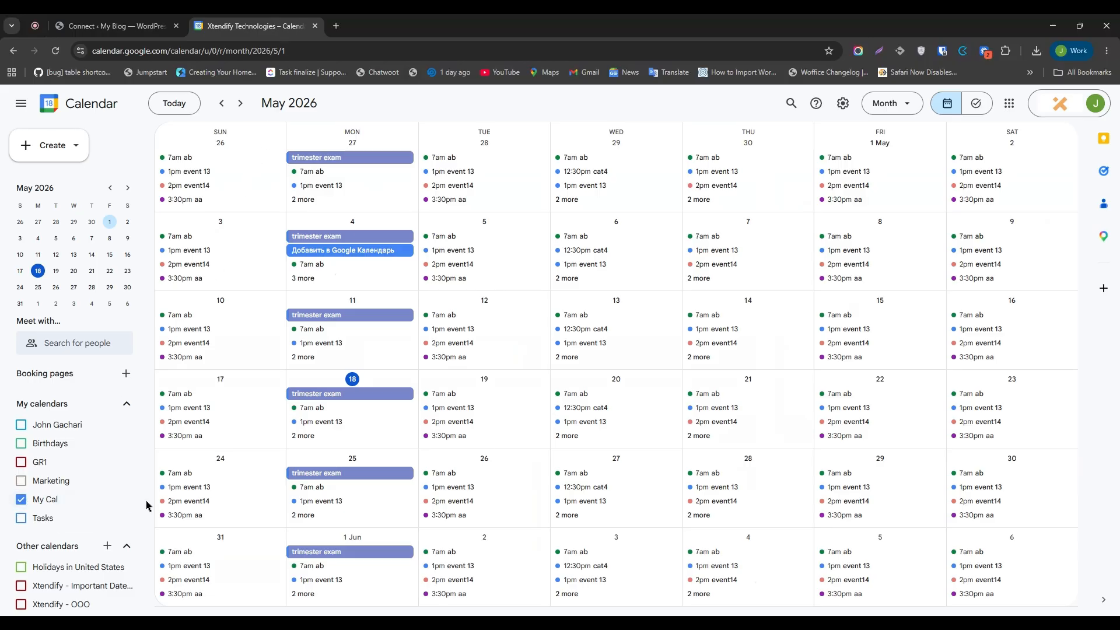
click(96, 21)
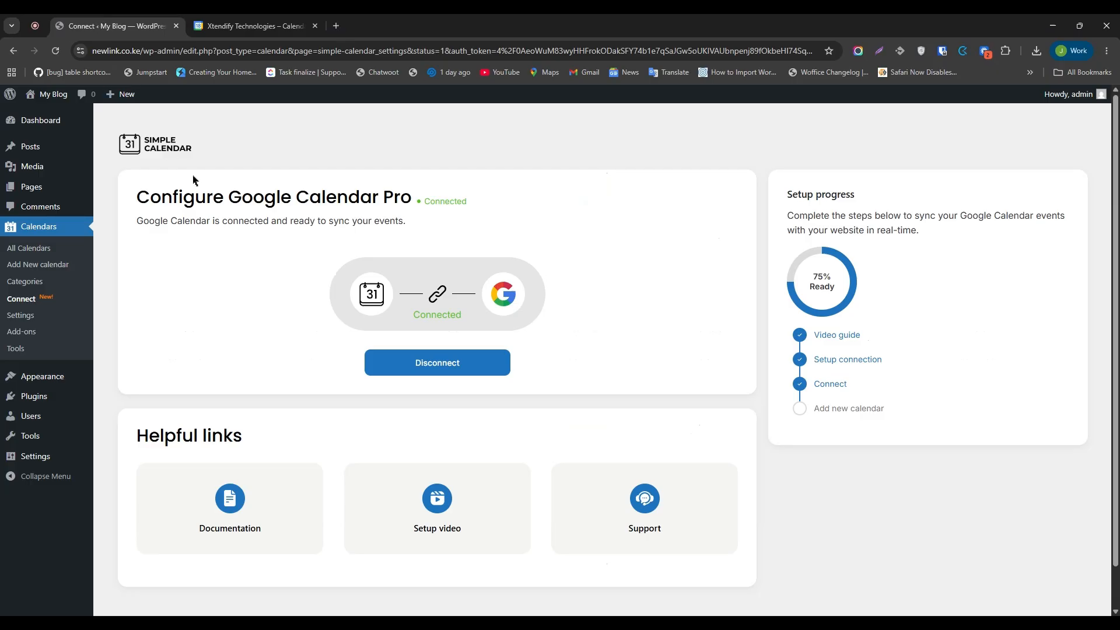
Create a new calendar titled 'My First Calendar' with Google Calendar Pro as its event source.
click(50, 265)
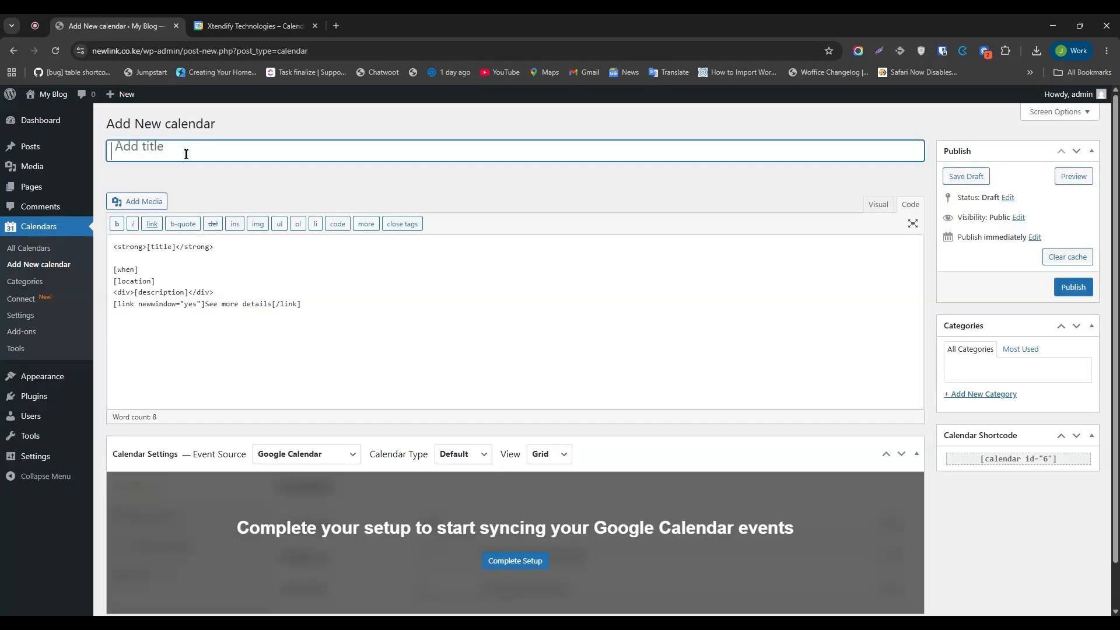
text(My First Calendar)
scroll(279, 224, down, 1)
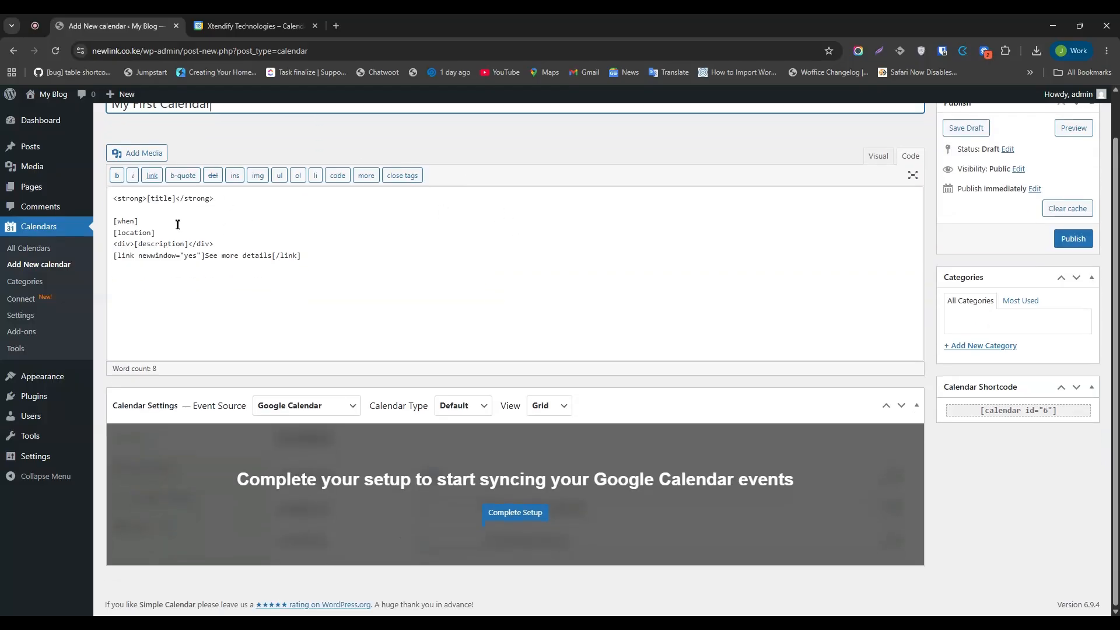
click(358, 257)
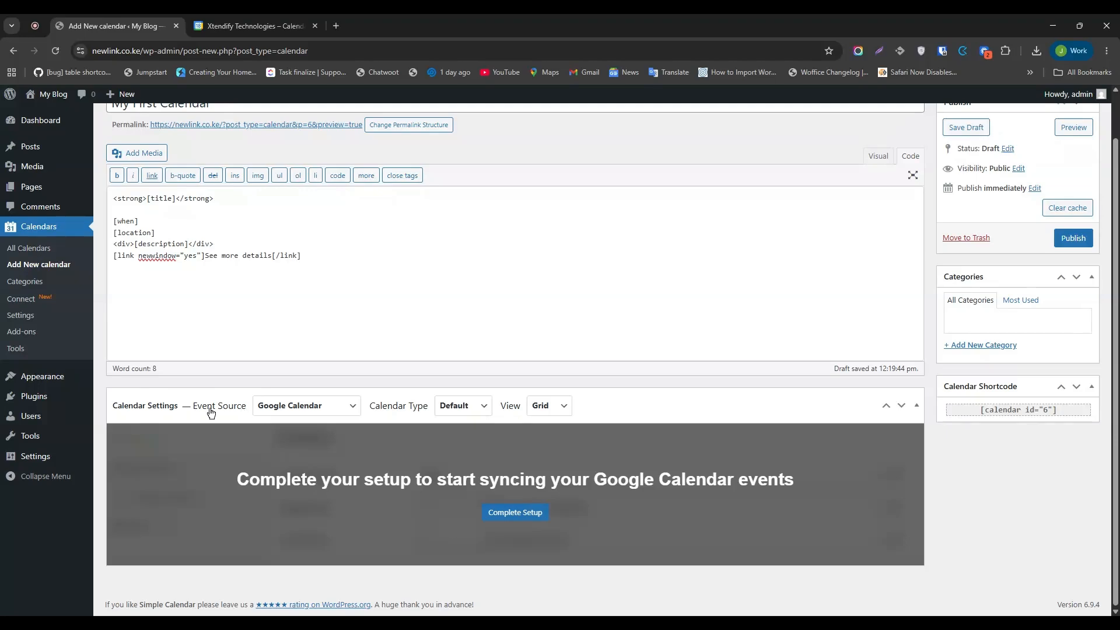
click(287, 412)
click(286, 437)
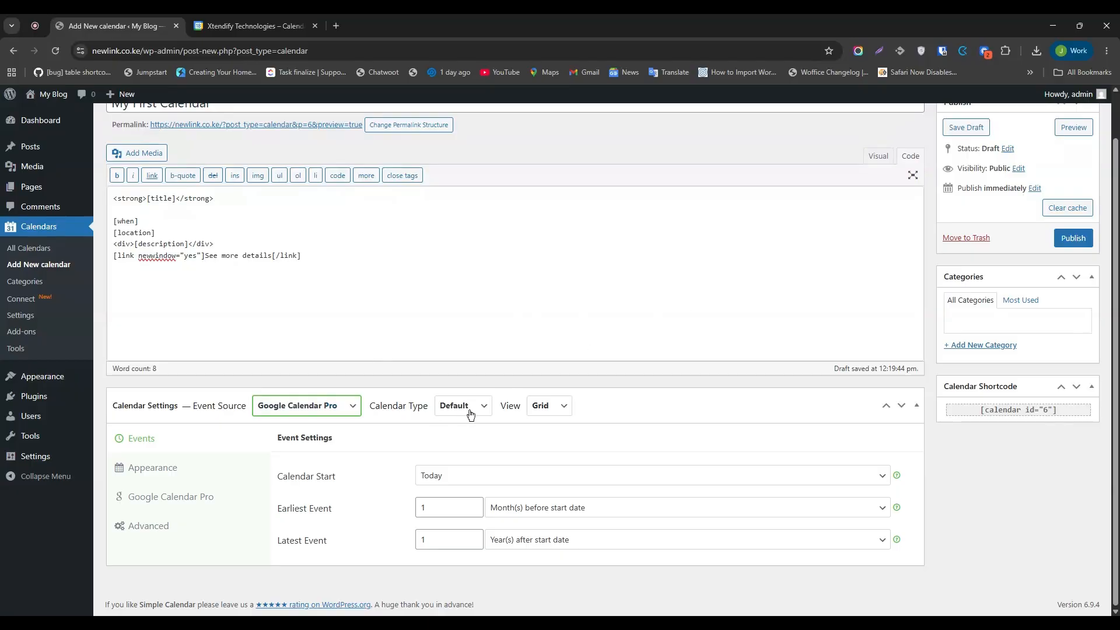
Switch the calendar view to List and then back to Grid.
click(556, 409)
click(553, 425)
click(549, 411)
click(550, 443)
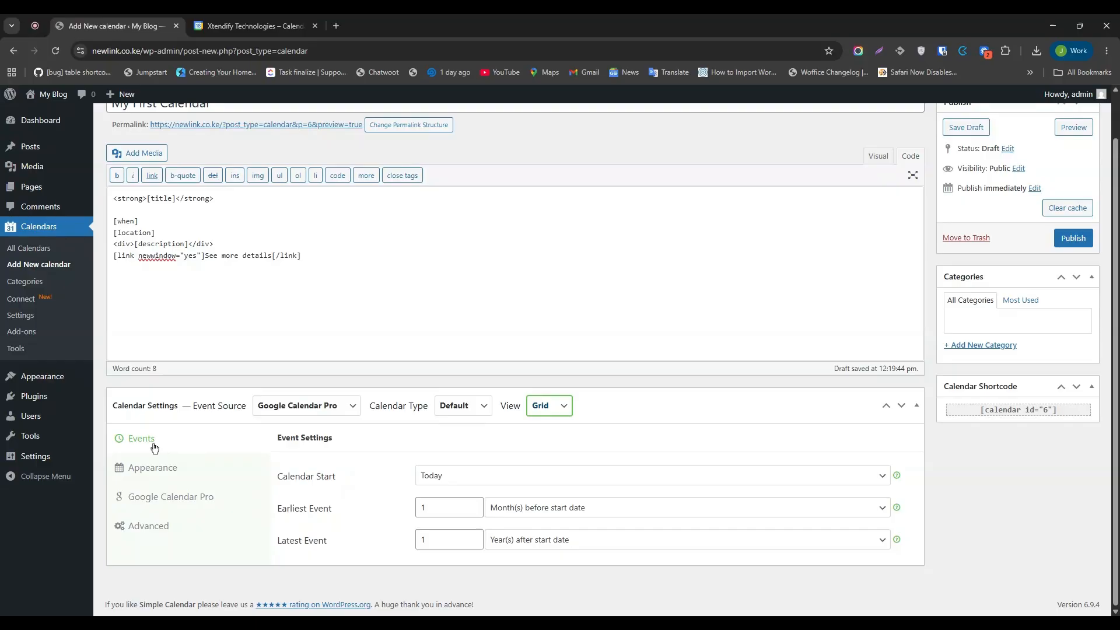
Set Calendar Start to This month and Earliest Event to Same as start date.
drag(278, 484, 345, 483)
click(397, 482)
click(482, 478)
key(Down)
drag(343, 508, 278, 512)
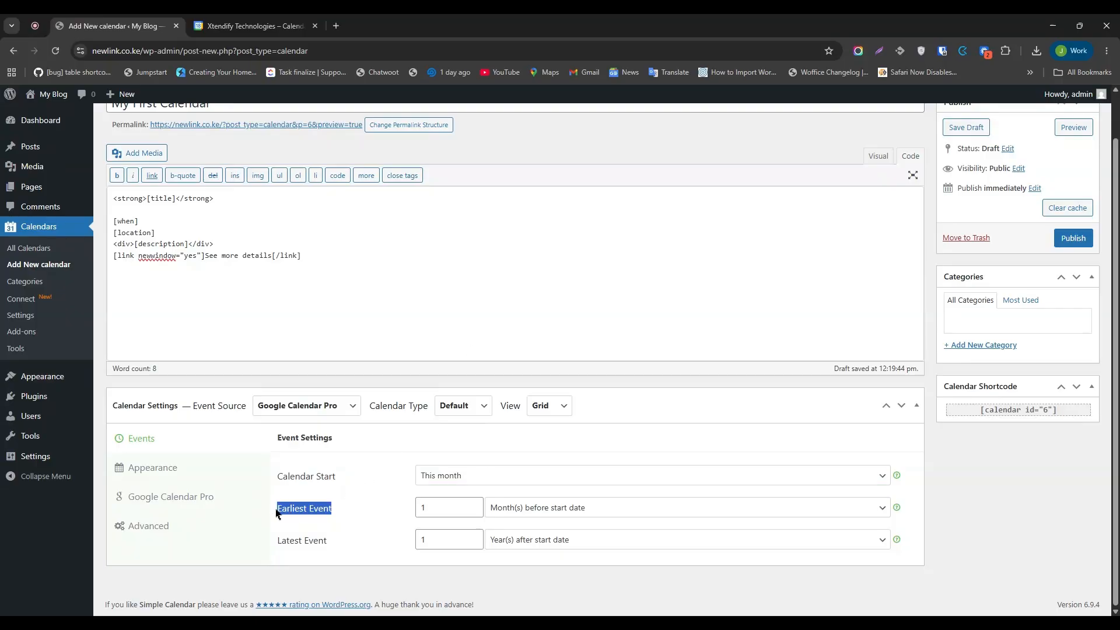
click(520, 512)
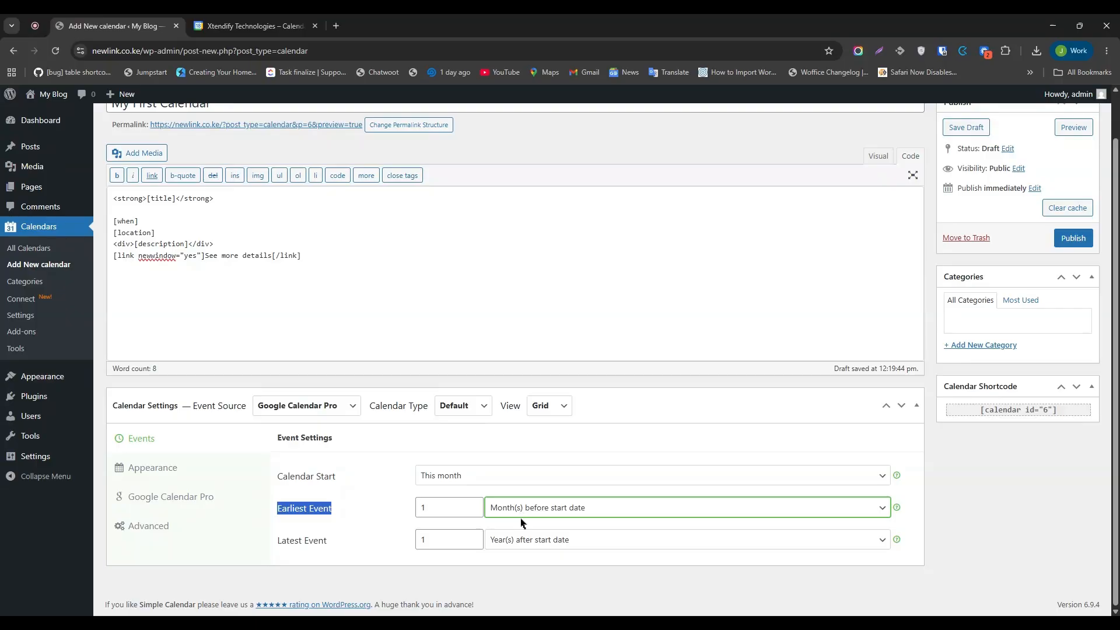
key(Up)
click(353, 513)
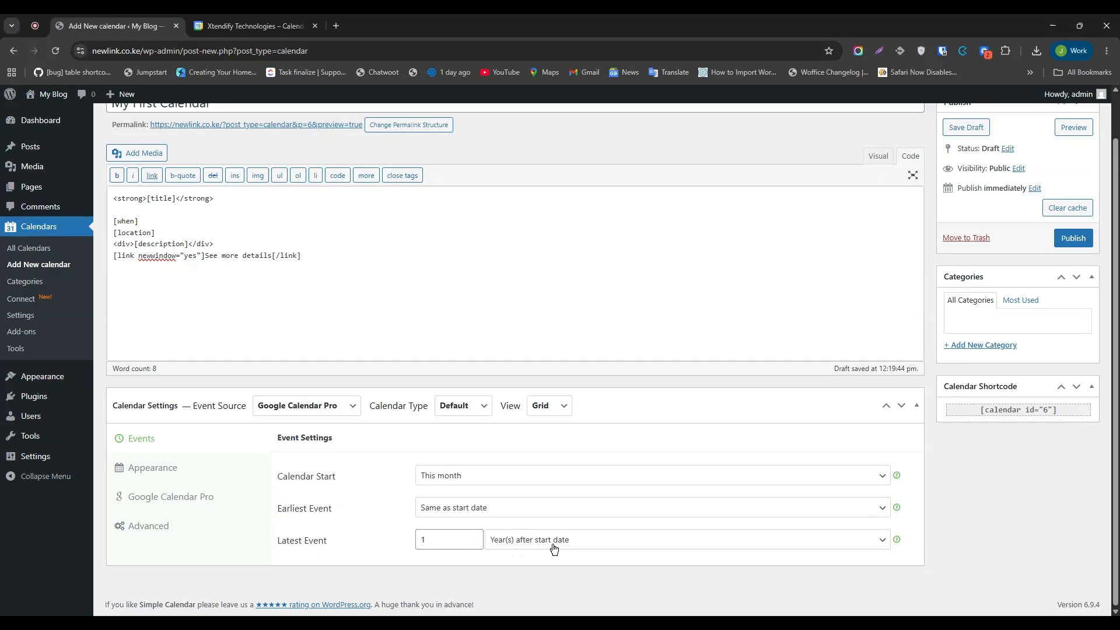
Review the Appearance settings, then the Google Calendar Pro settings (Show all recurring, 2500 maximum events).
click(213, 475)
scroll(628, 368, down, 4)
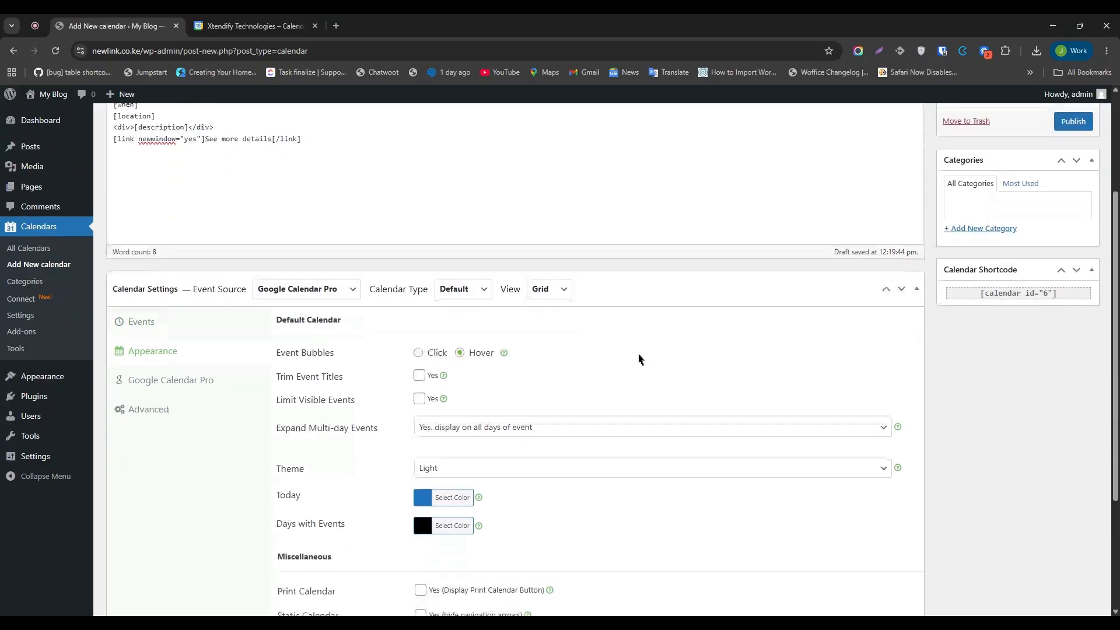
scroll(616, 359, up, 2)
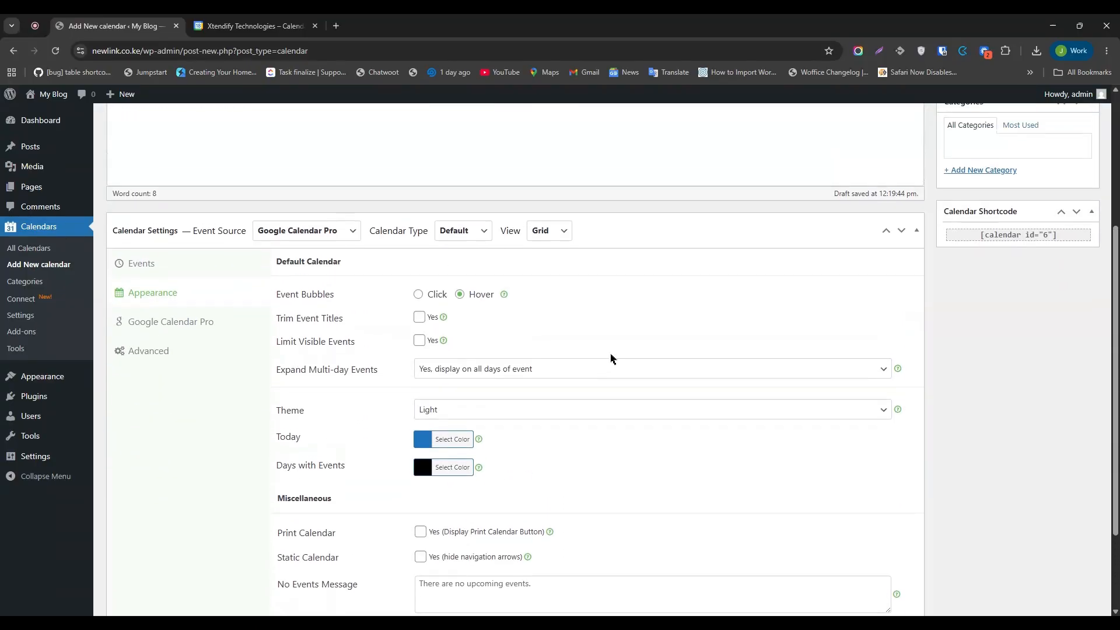
click(171, 377)
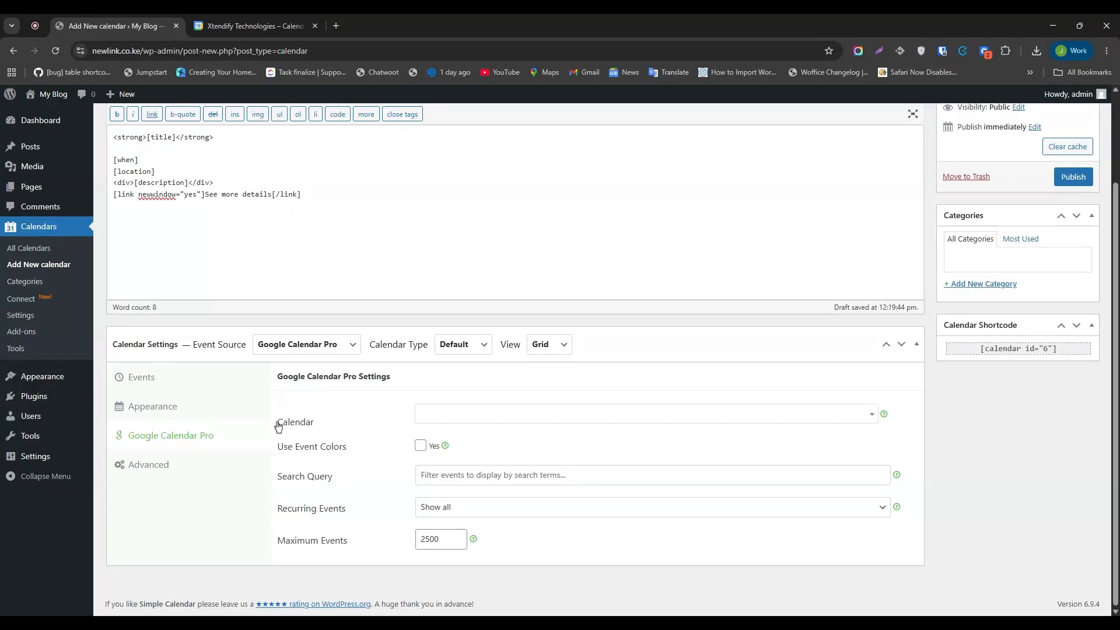
Choose My Cal as the Google calendar and enable Use Event Colors.
drag(278, 426, 321, 428)
click(516, 430)
click(497, 416)
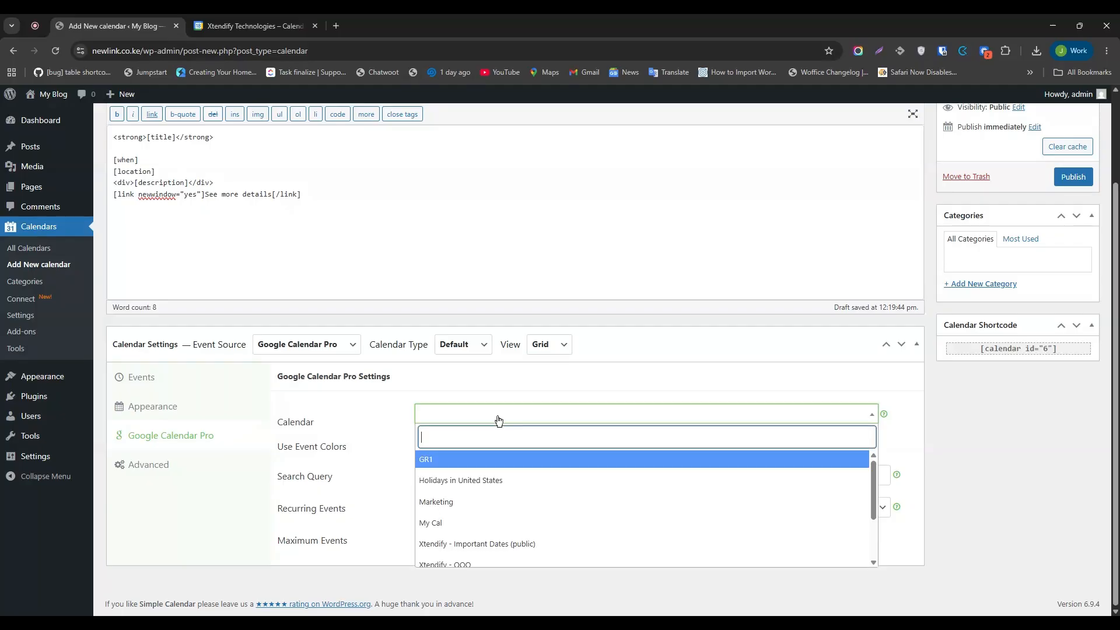
click(432, 523)
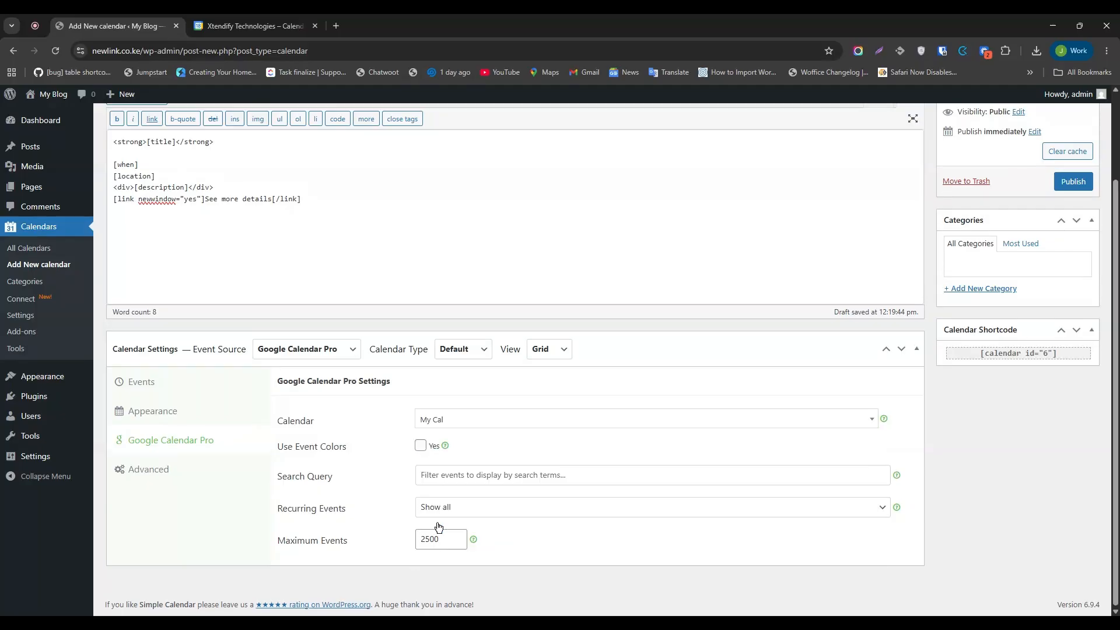
click(423, 447)
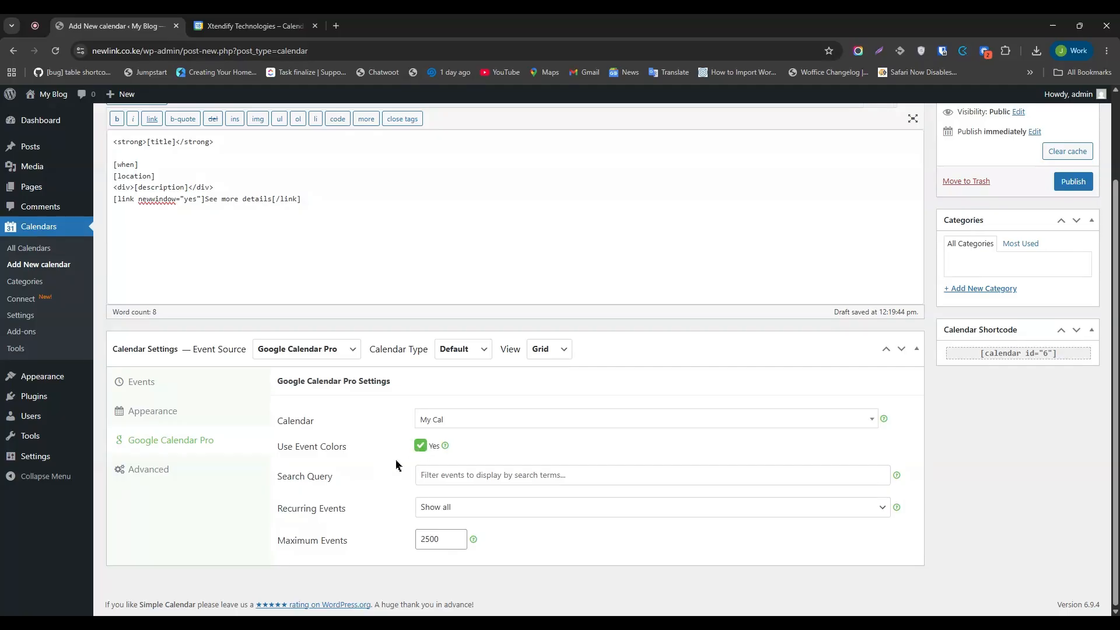
Review the Advanced date and time settings and publish the calendar.
click(156, 475)
scroll(477, 425, down, 3)
scroll(475, 430, up, 2)
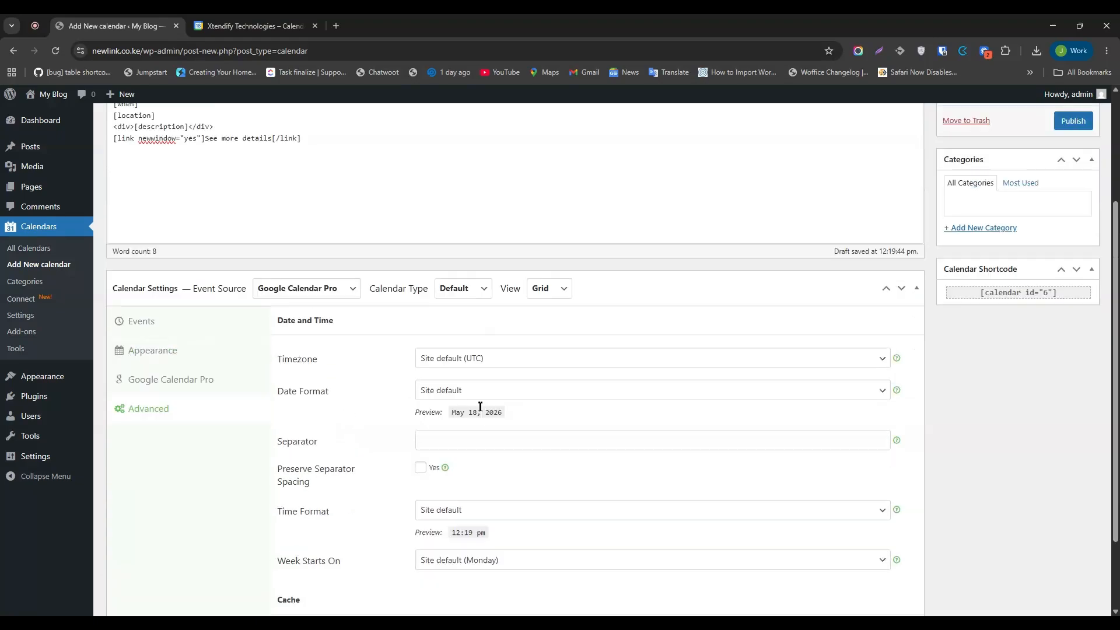
scroll(455, 429, down, 2)
scroll(454, 430, up, 2)
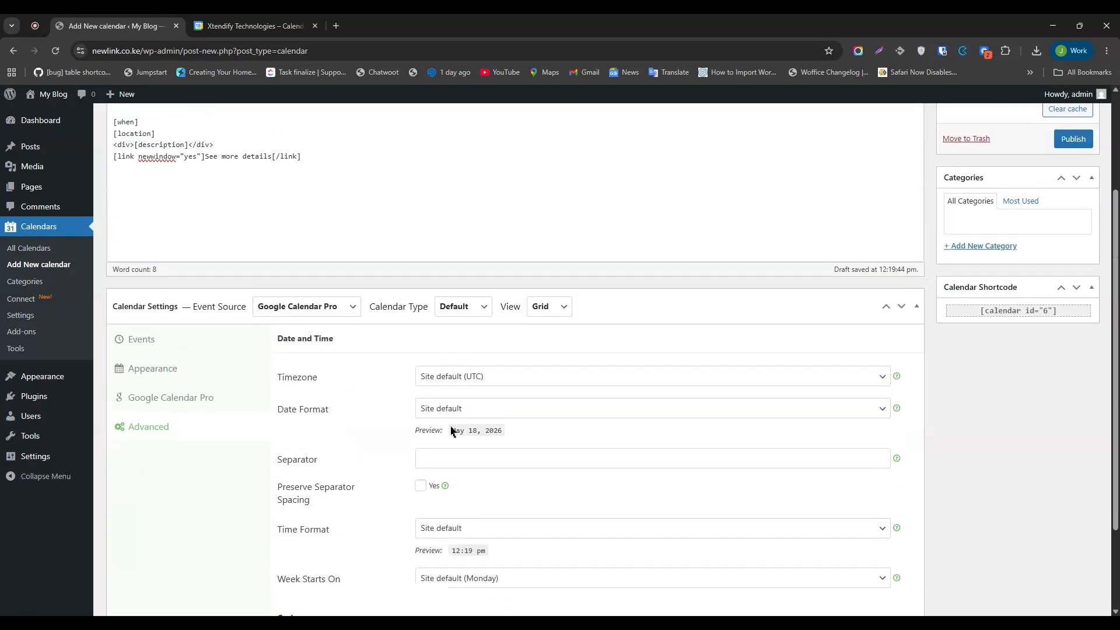
scroll(452, 430, up, 2)
click(1072, 255)
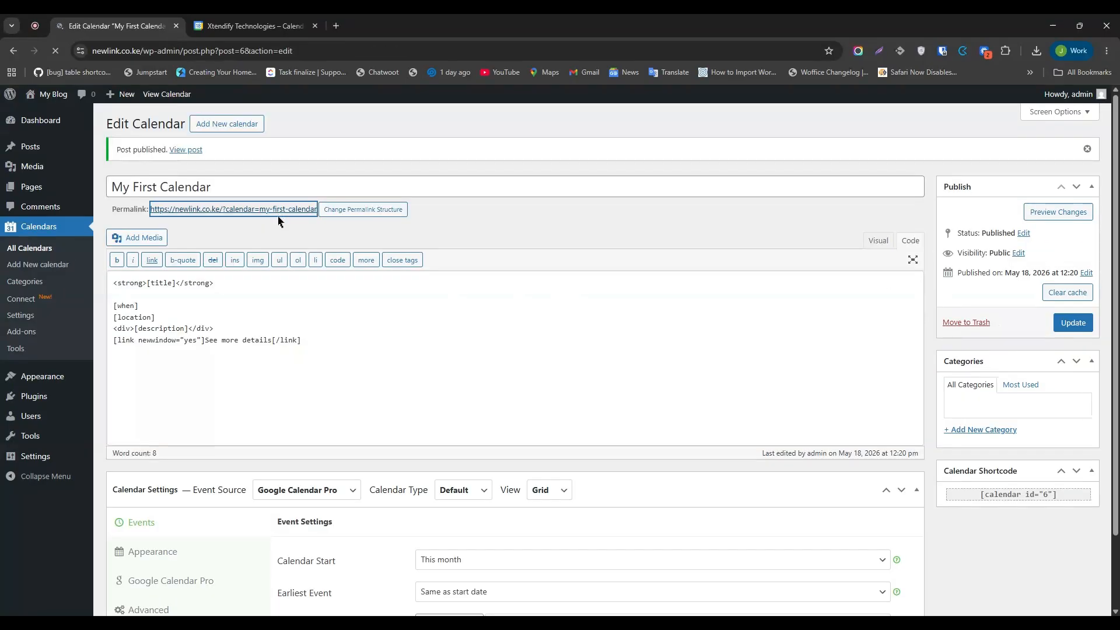
Preview the published May 2026 calendar of colour-coded Google events, then return to Edit Calendar.
middle_click(278, 212)
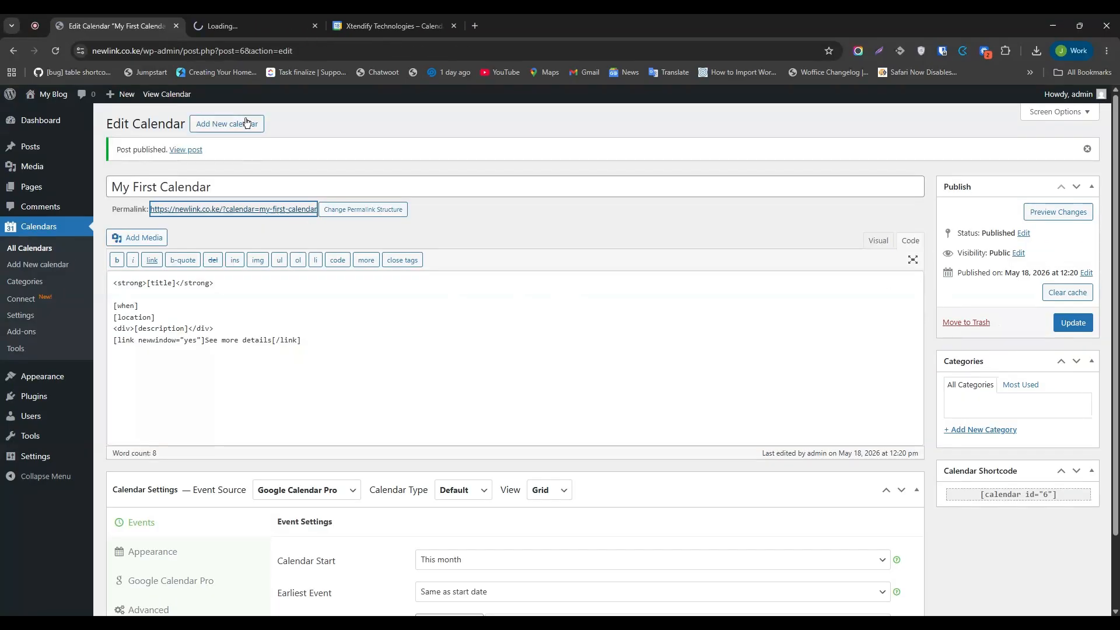
click(245, 25)
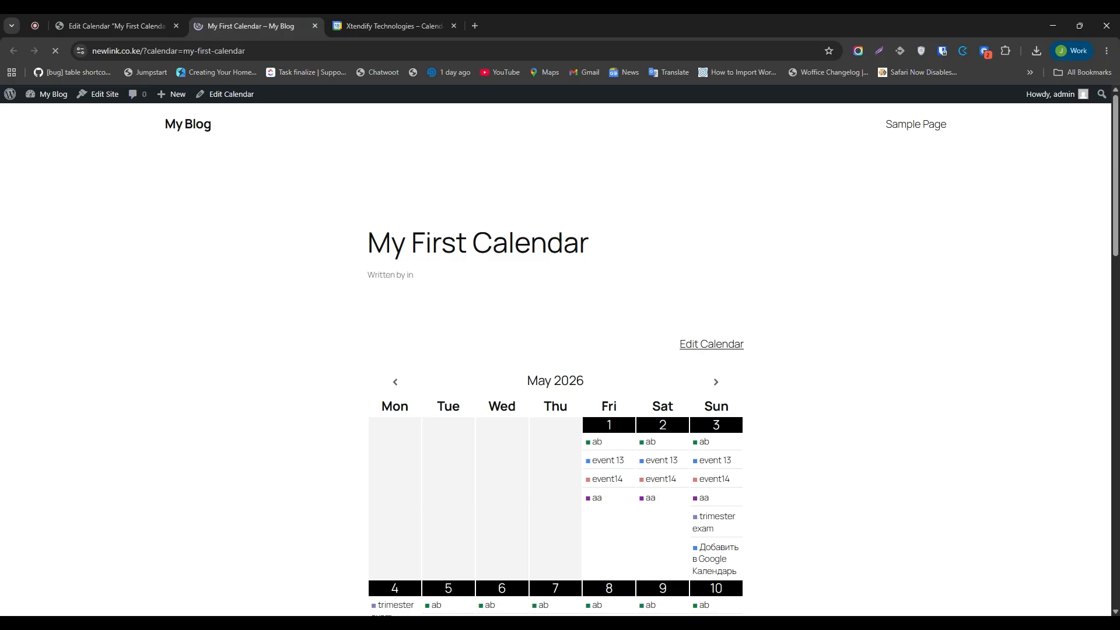
scroll(533, 232, down, 3)
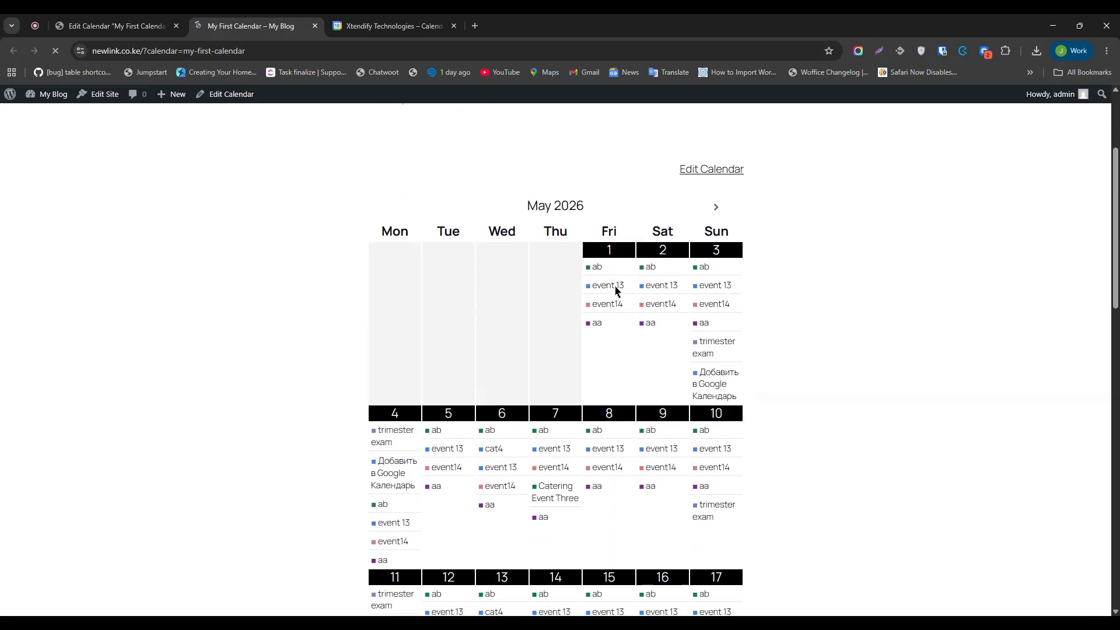
mouse_move(716, 286)
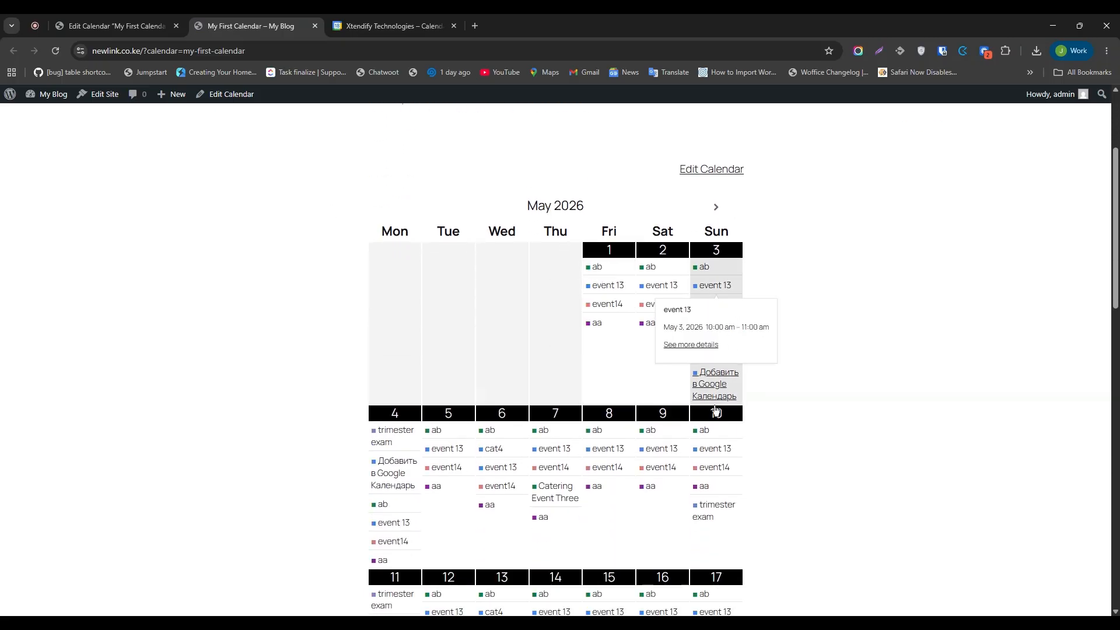
scroll(502, 466, down, 1)
mouse_move(497, 409)
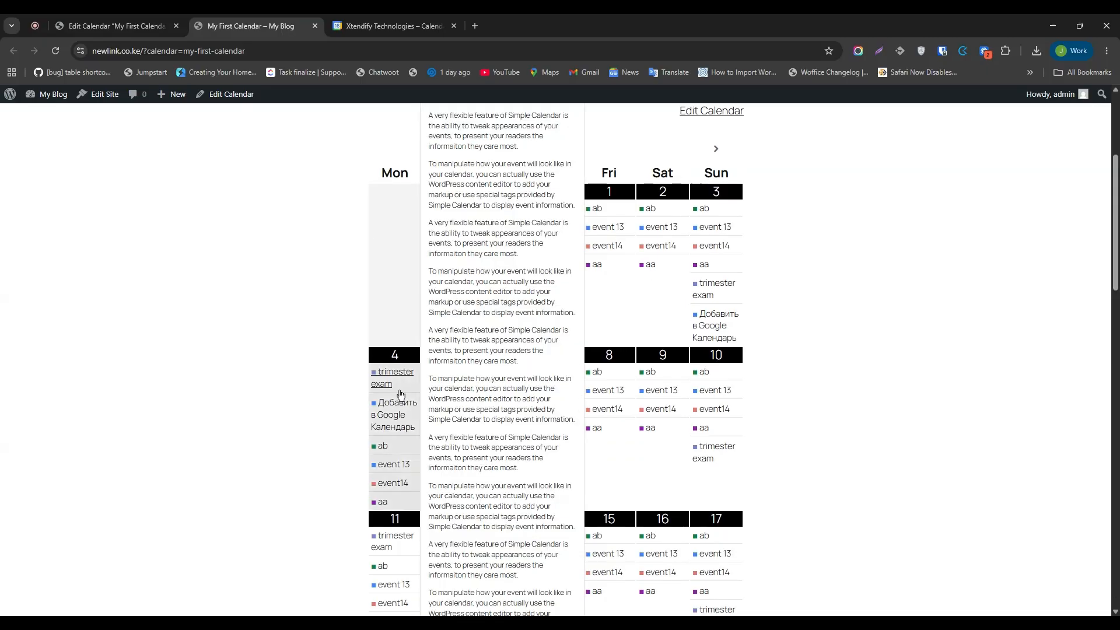
scroll(767, 362, down, 3)
scroll(767, 362, down, 5)
scroll(707, 373, up, 12)
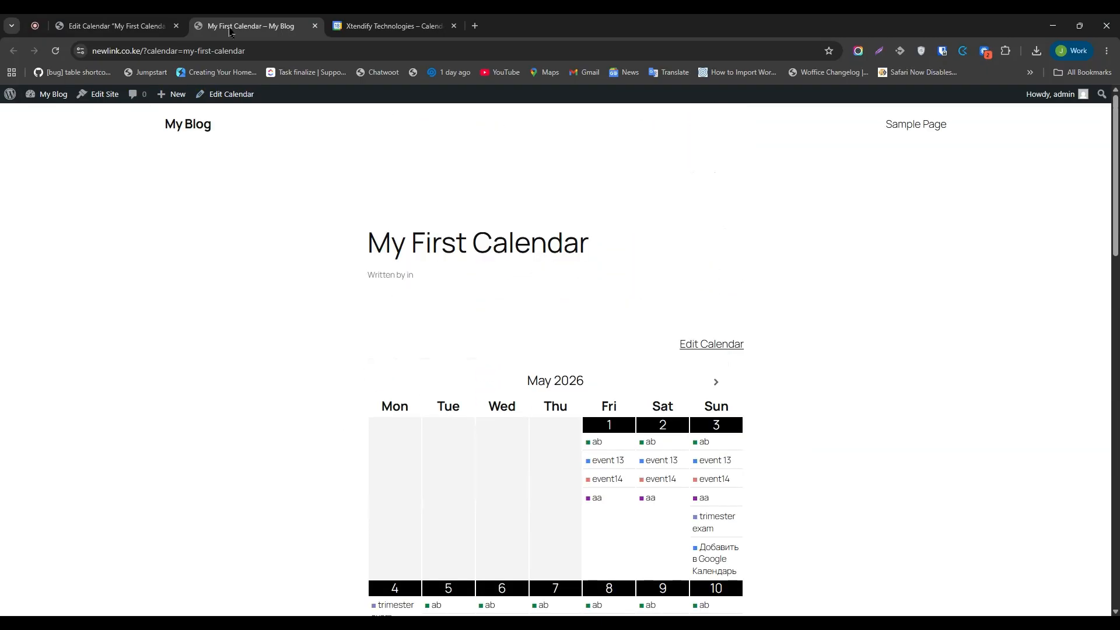
click(143, 20)
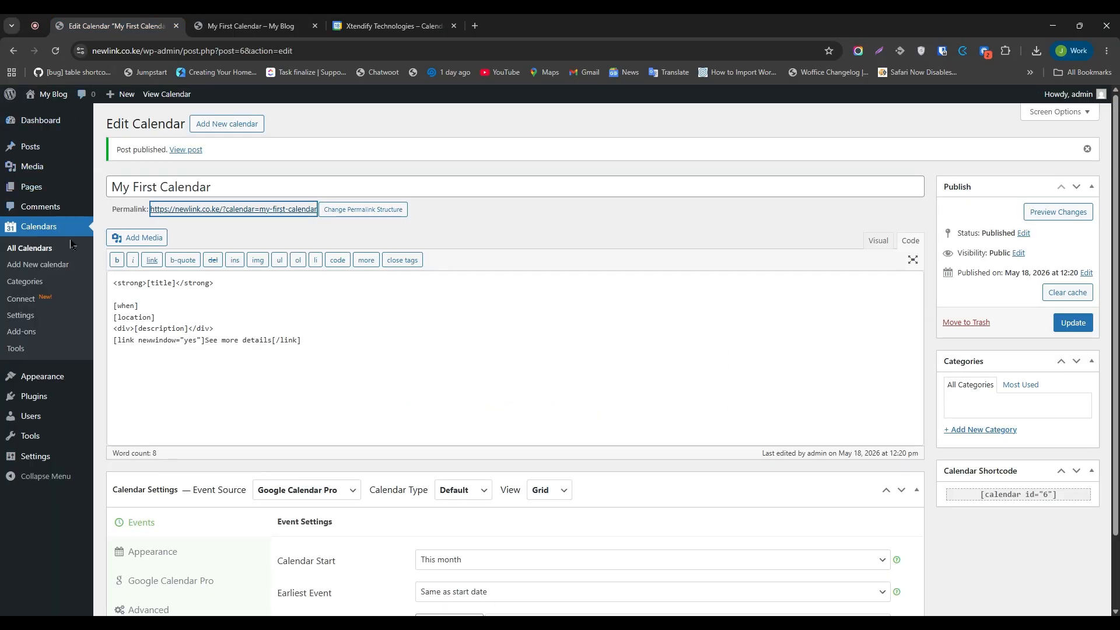
Disconnect the Google Calendar connection and choose 'I'll connect manually'.
click(28, 301)
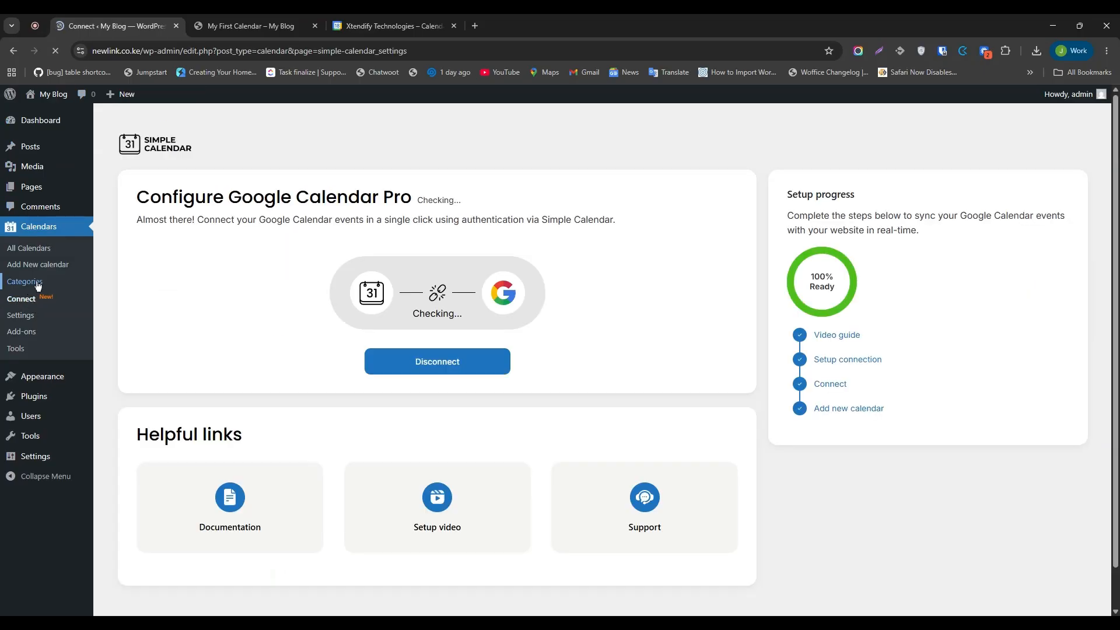
click(418, 368)
click(519, 366)
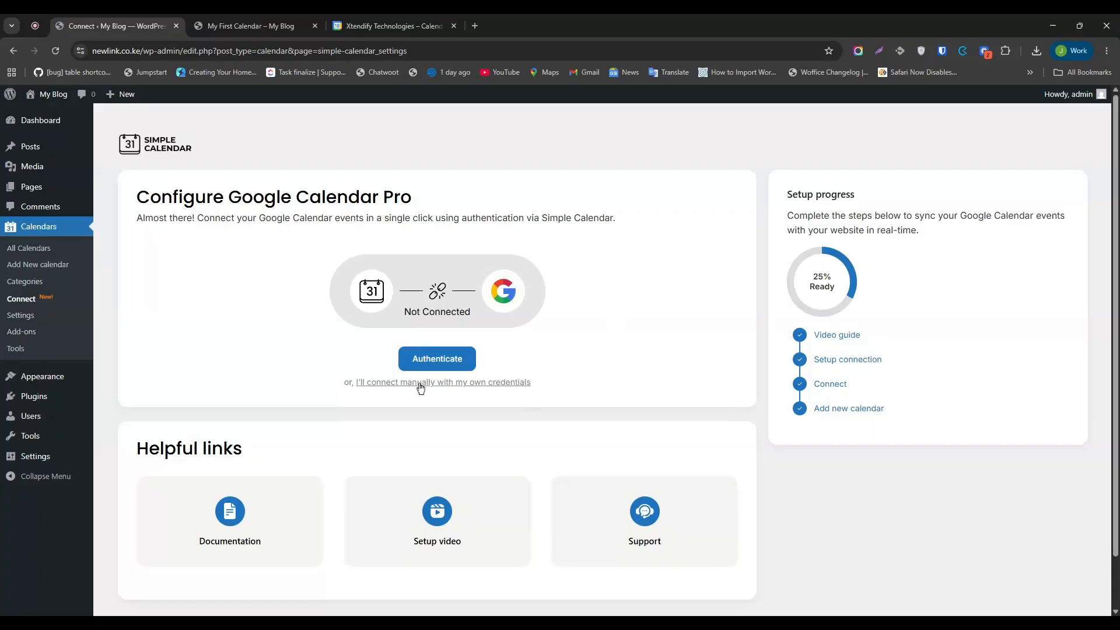
click(498, 388)
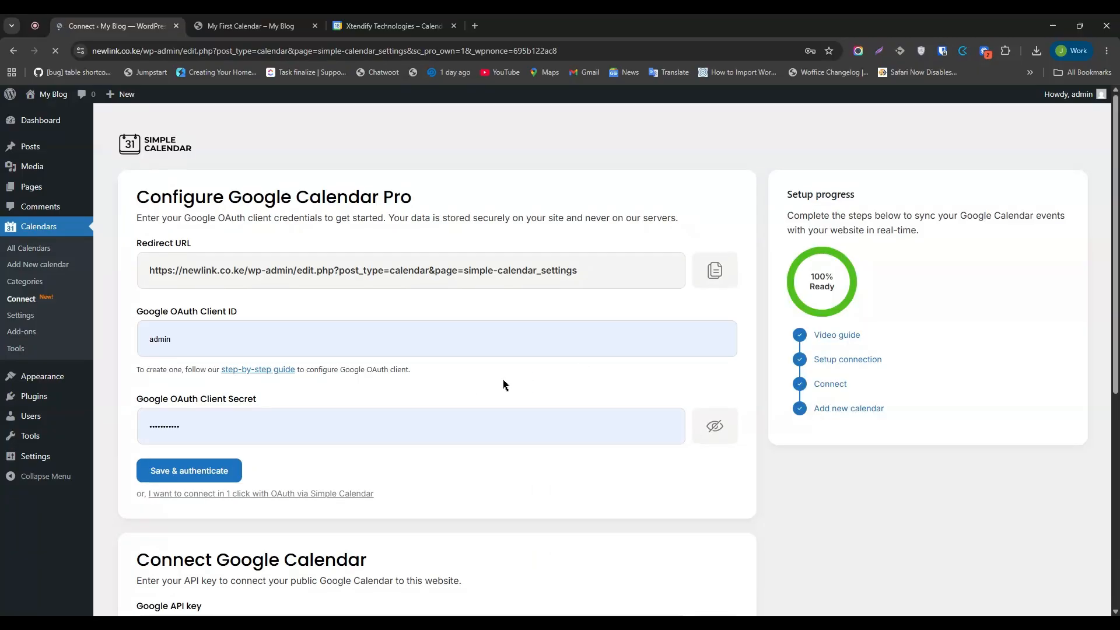
Clear the old Client ID and Client Secret values and open a new browser tab.
click(594, 336)
key(ctrl+a)
key(BackSpace)
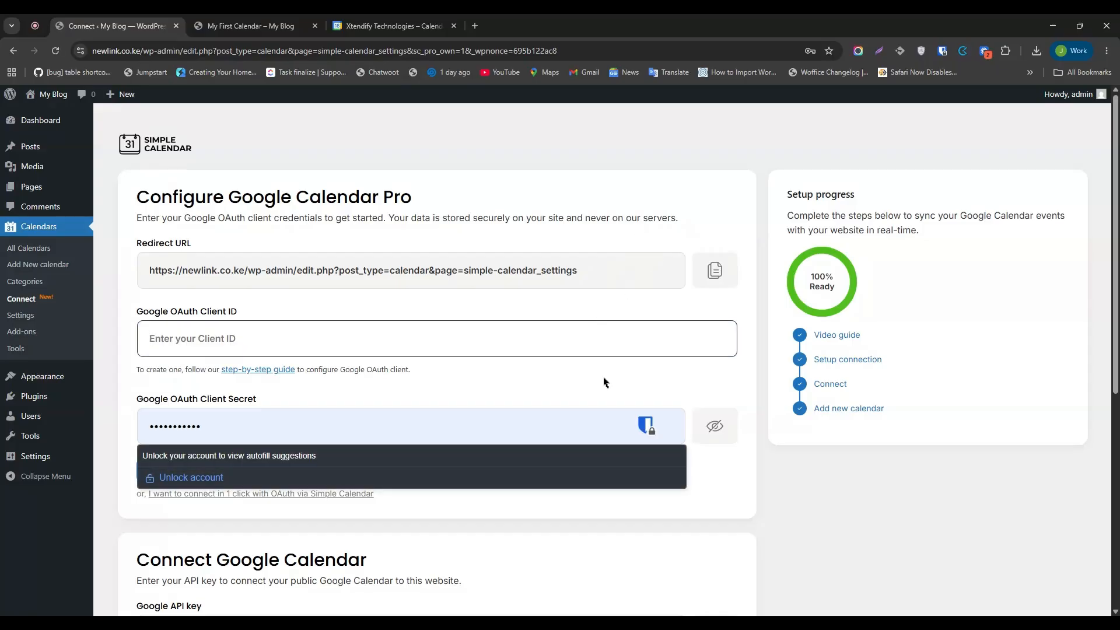
key(ctrl+a)
key(BackSpace)
click(690, 211)
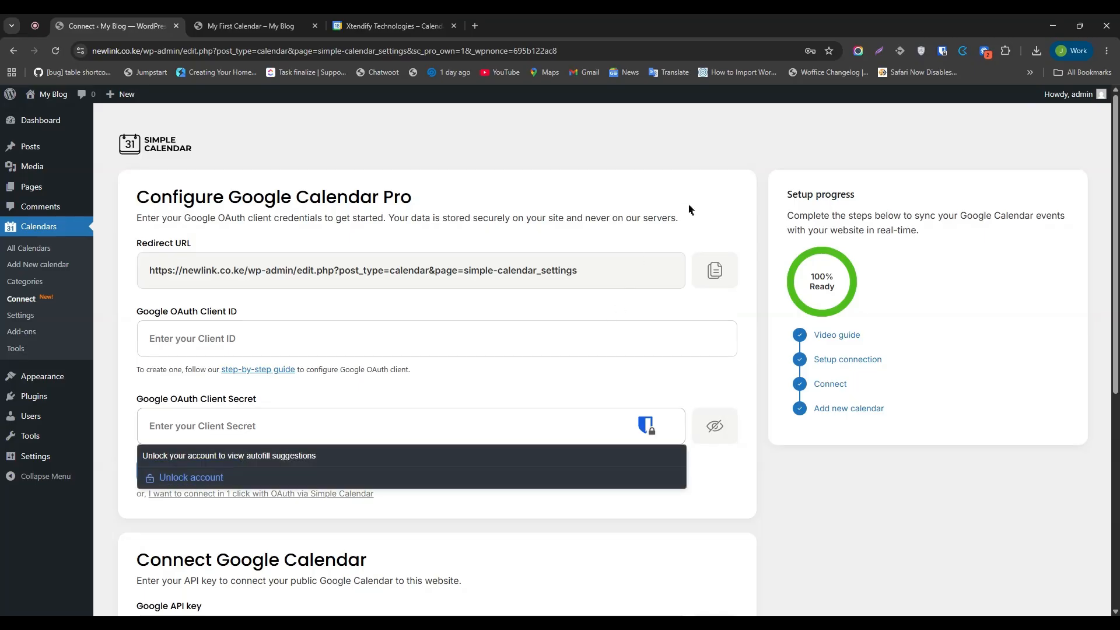
scroll(690, 211, down, 1)
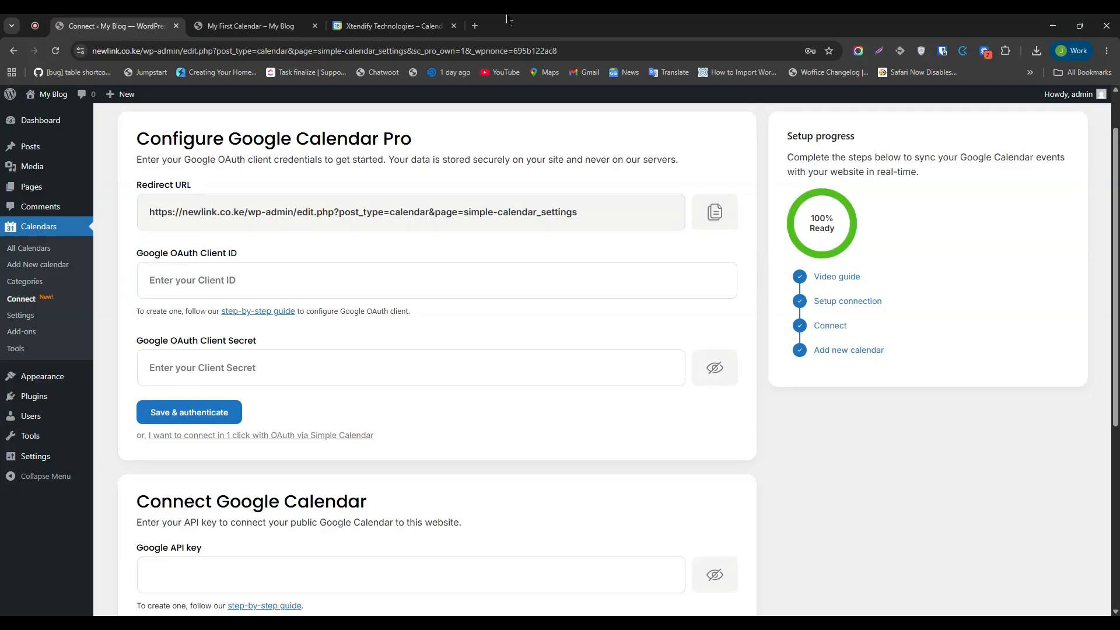
click(475, 25)
Load console.cloud.google.com and keep My Simple Calendar Project as the working project.
click(481, 46)
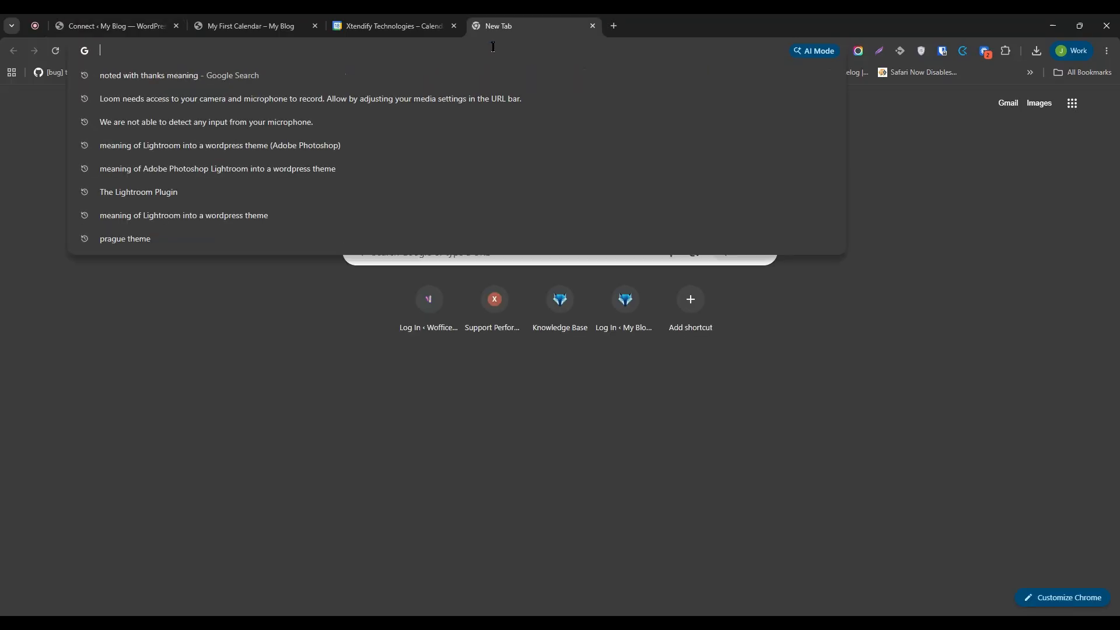
text(console.cloud.google.com)
key(Right)
key(Return)
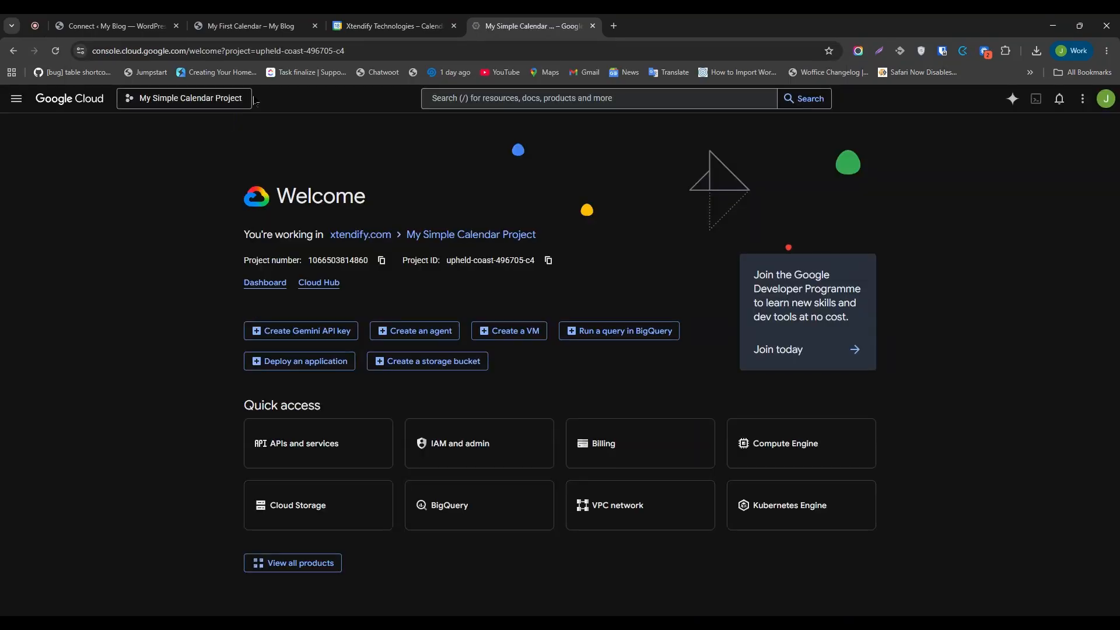
click(221, 100)
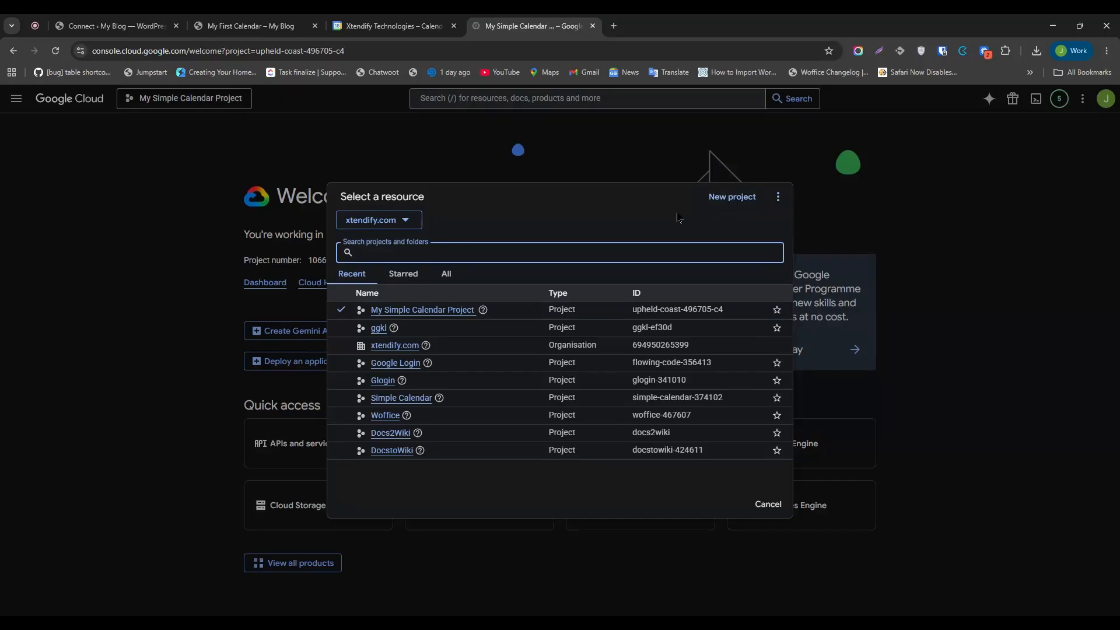
click(444, 310)
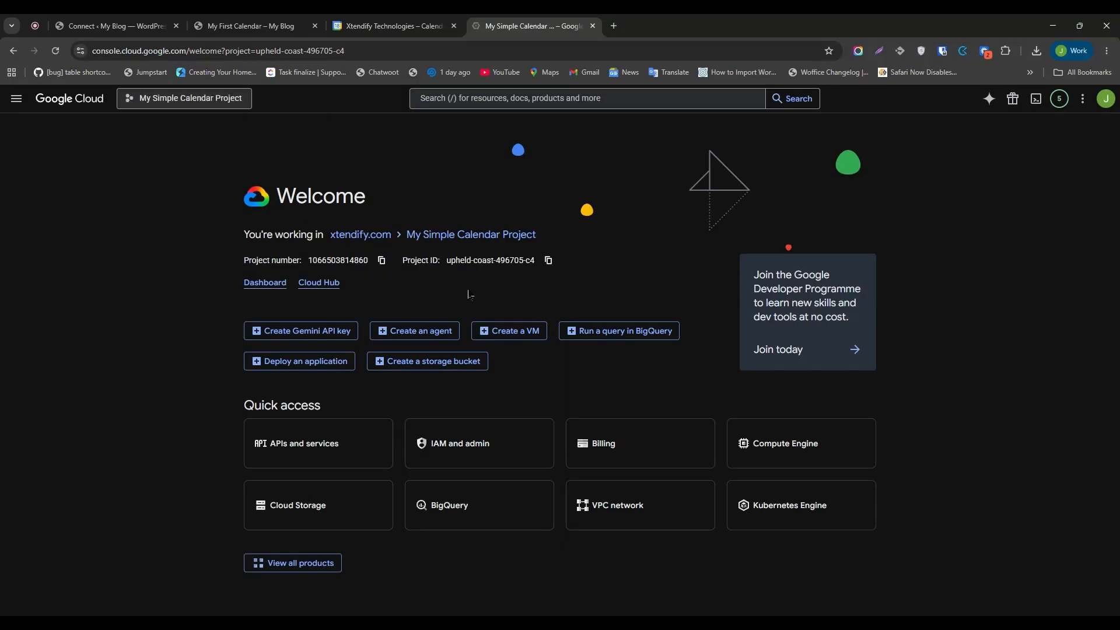
Find the Google Calendar API in the API Library and enable it.
click(16, 99)
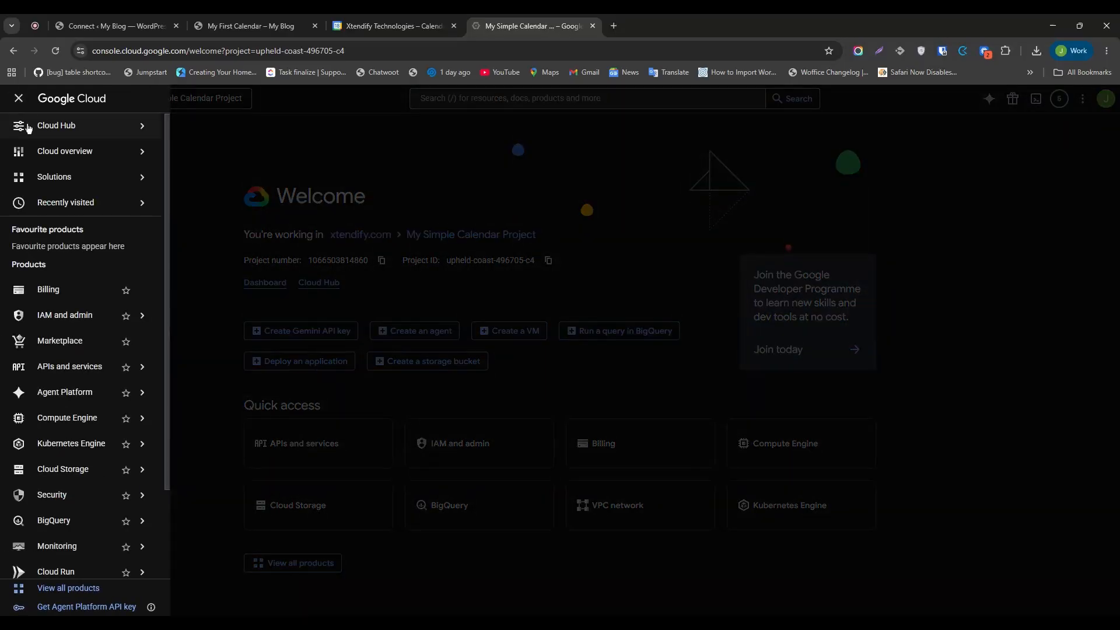
mouse_move(98, 367)
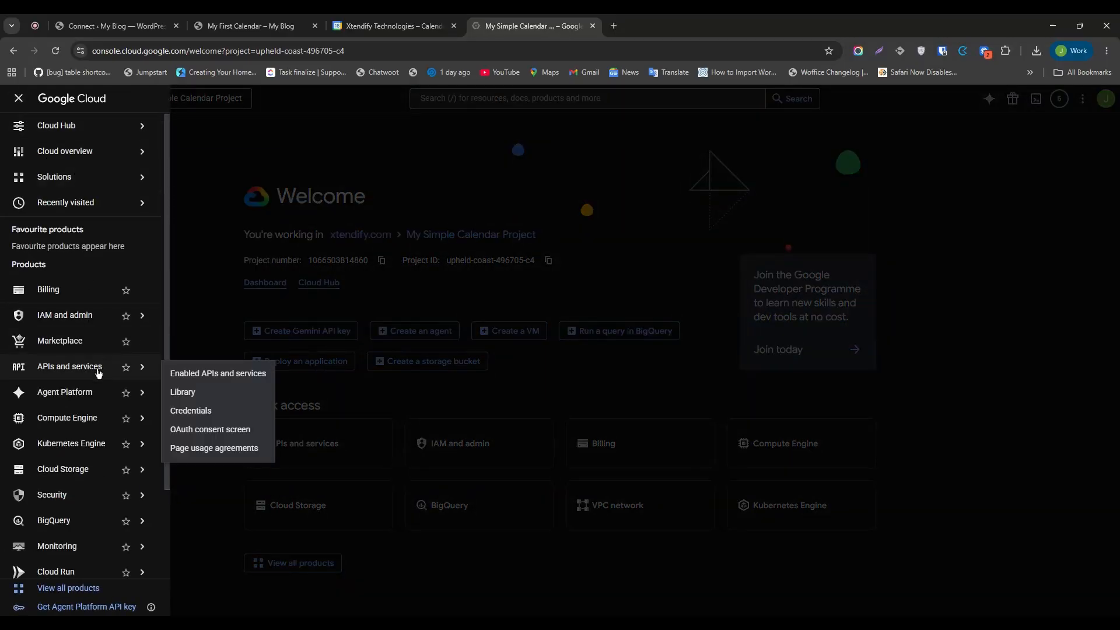
click(181, 396)
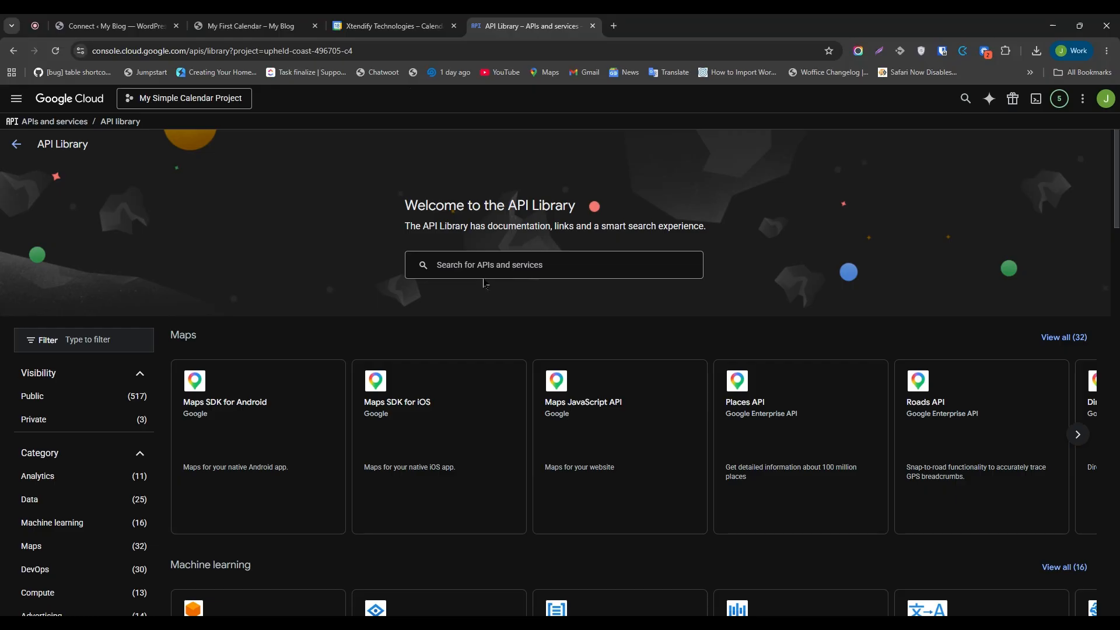
click(500, 259)
text(Google Calendar)
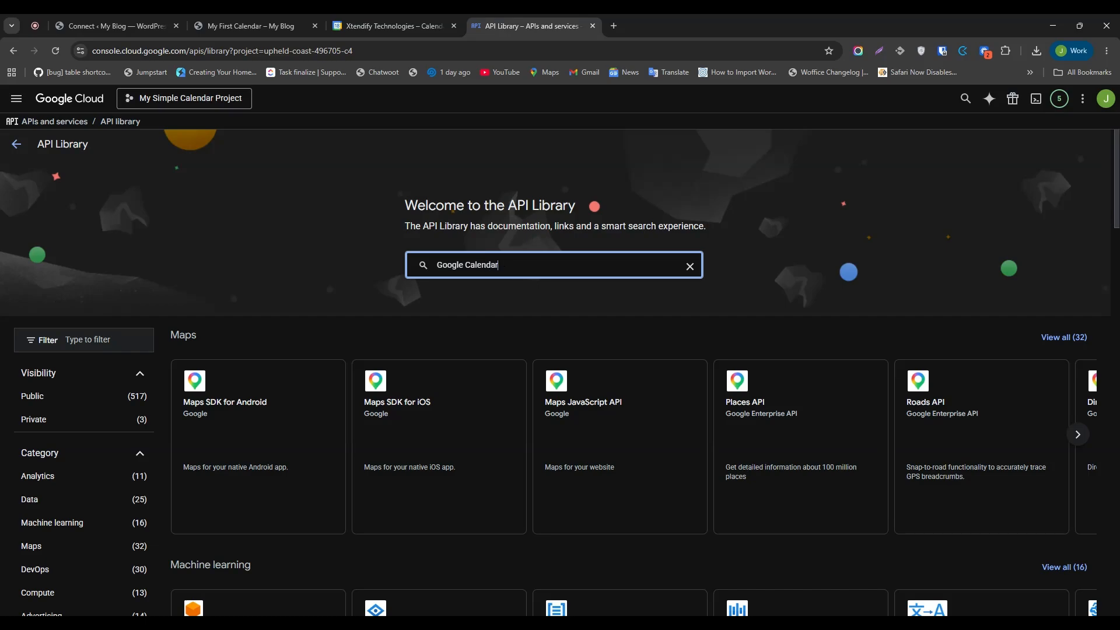
click(489, 289)
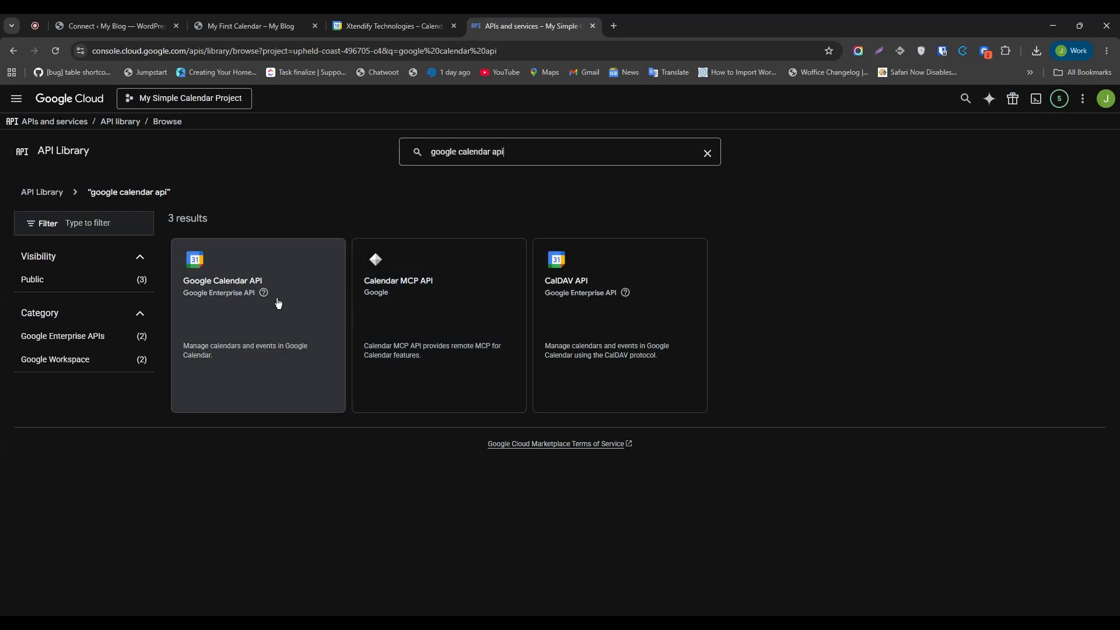
click(285, 280)
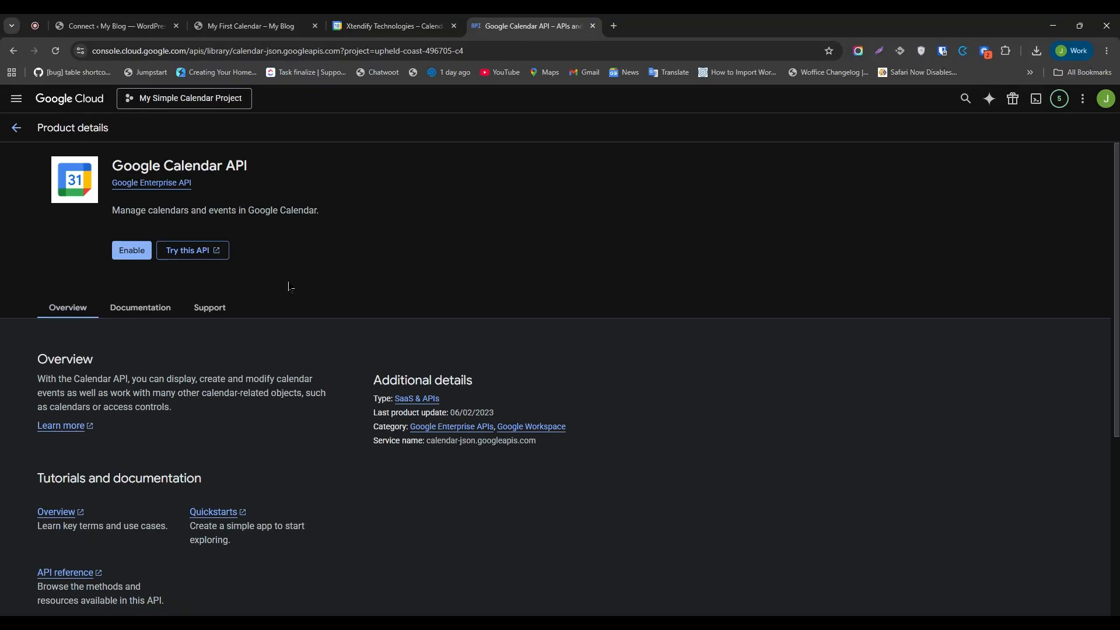
click(125, 254)
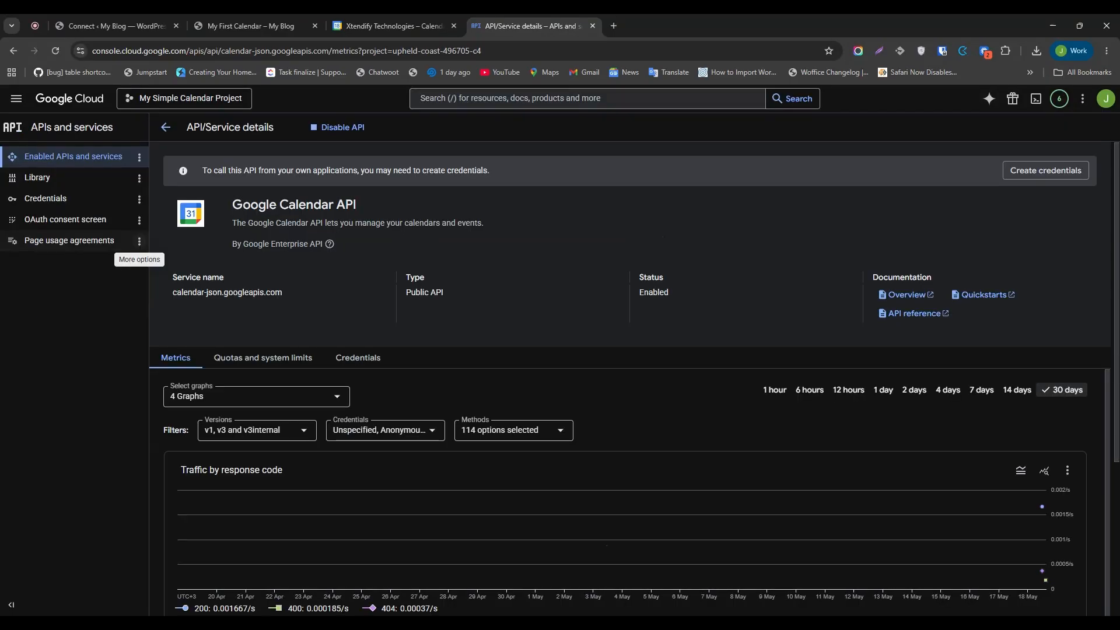
Start creating an OAuth client ID under Credentials and go to the consent screen Branding setup.
click(95, 201)
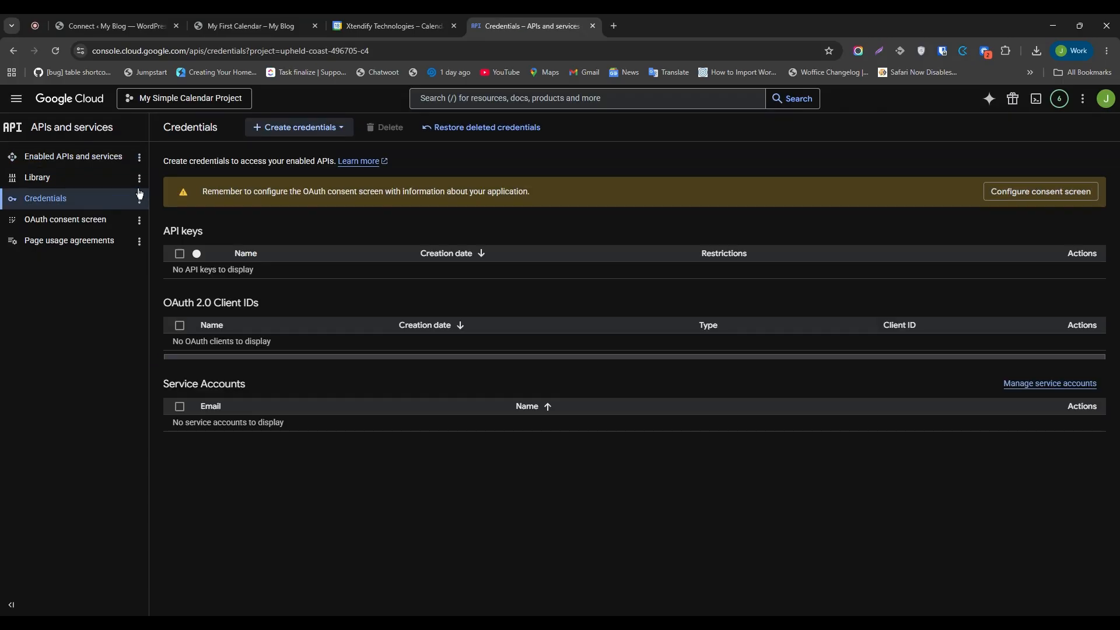
click(318, 132)
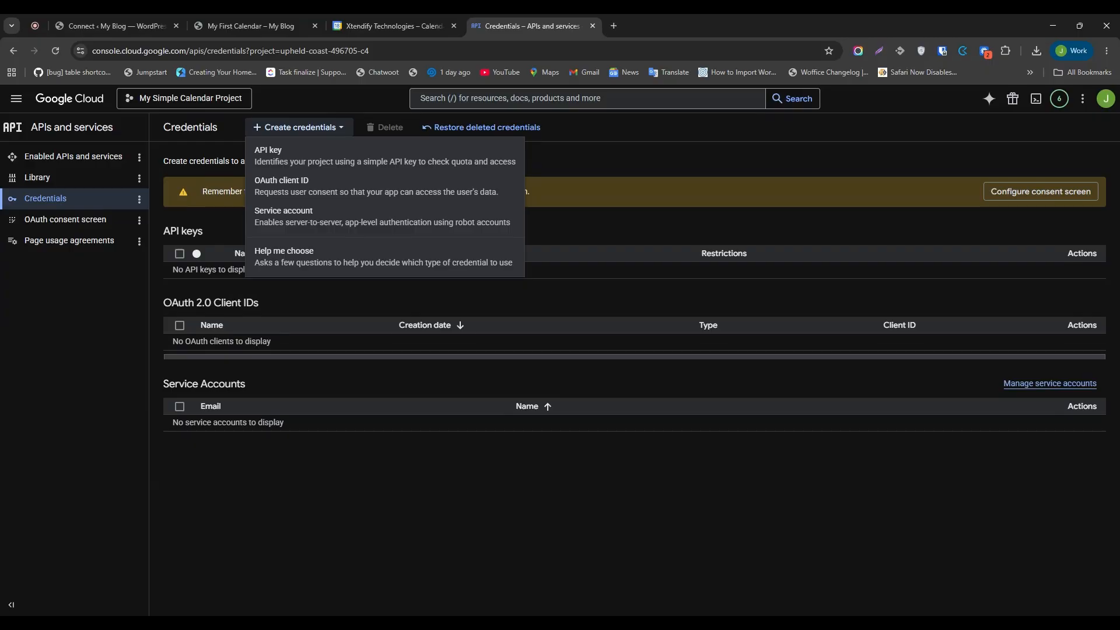
click(304, 191)
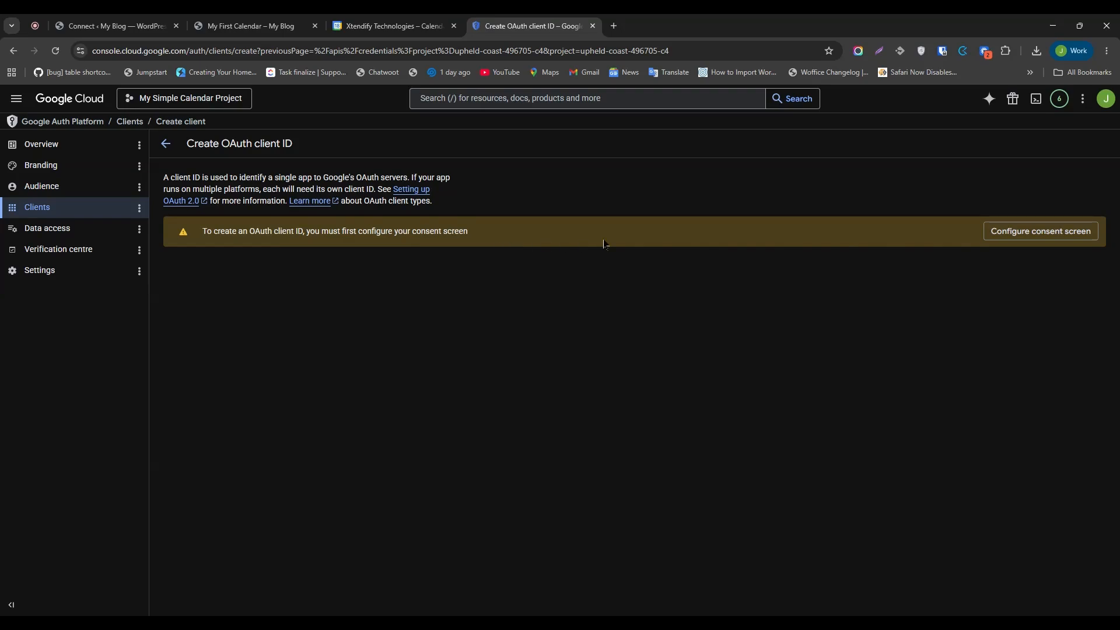
click(1008, 234)
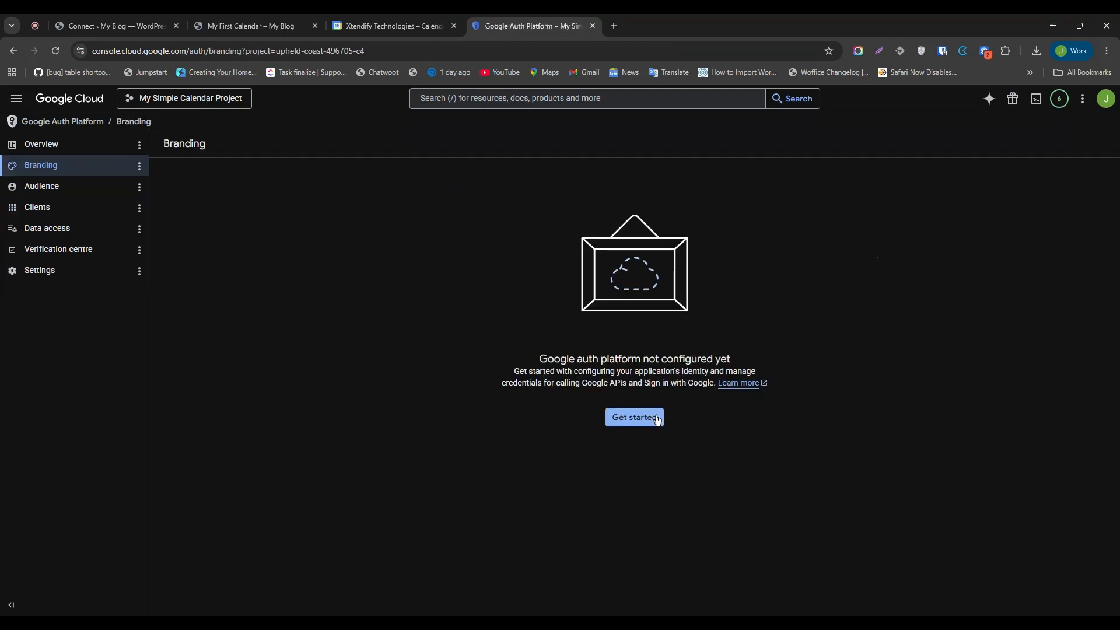
Enter app name Web client 1 and pick the account's address as the user support email.
click(644, 419)
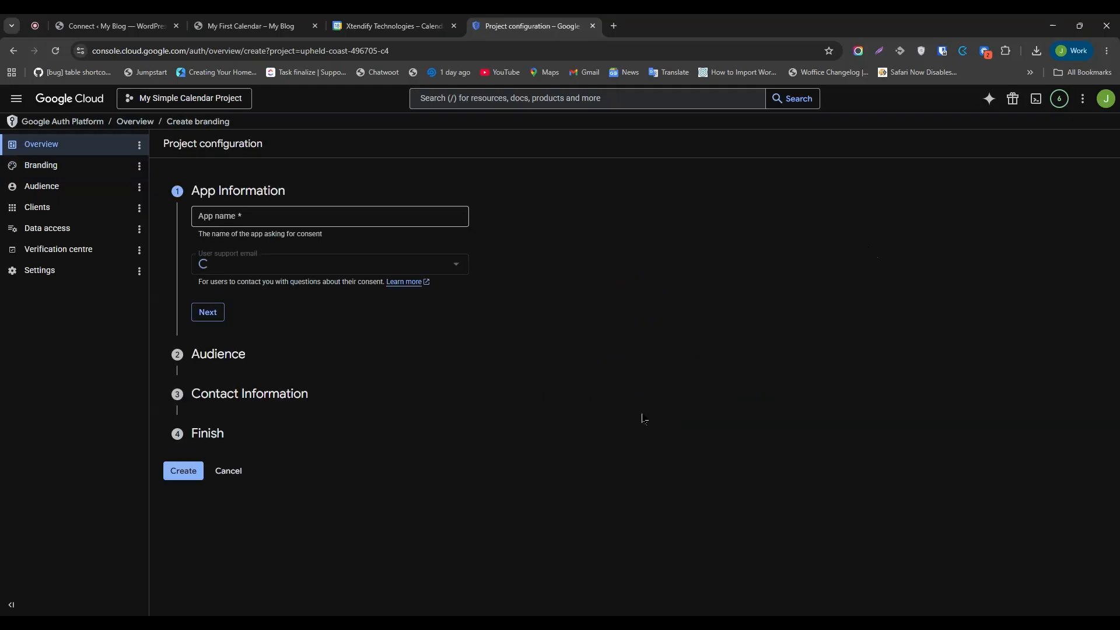
click(293, 216)
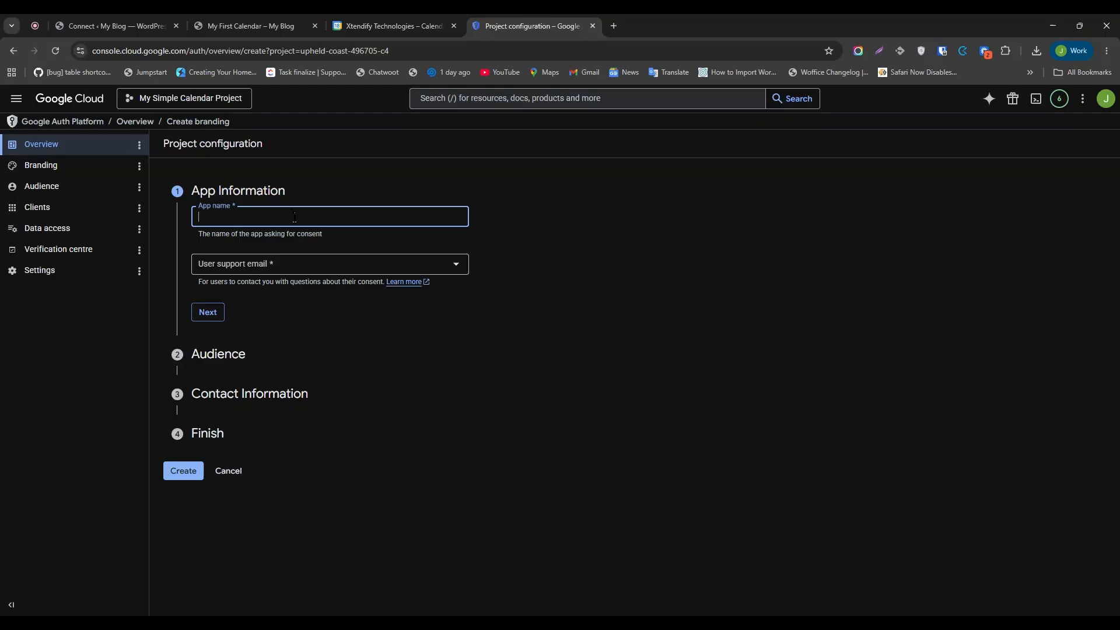
click(294, 244)
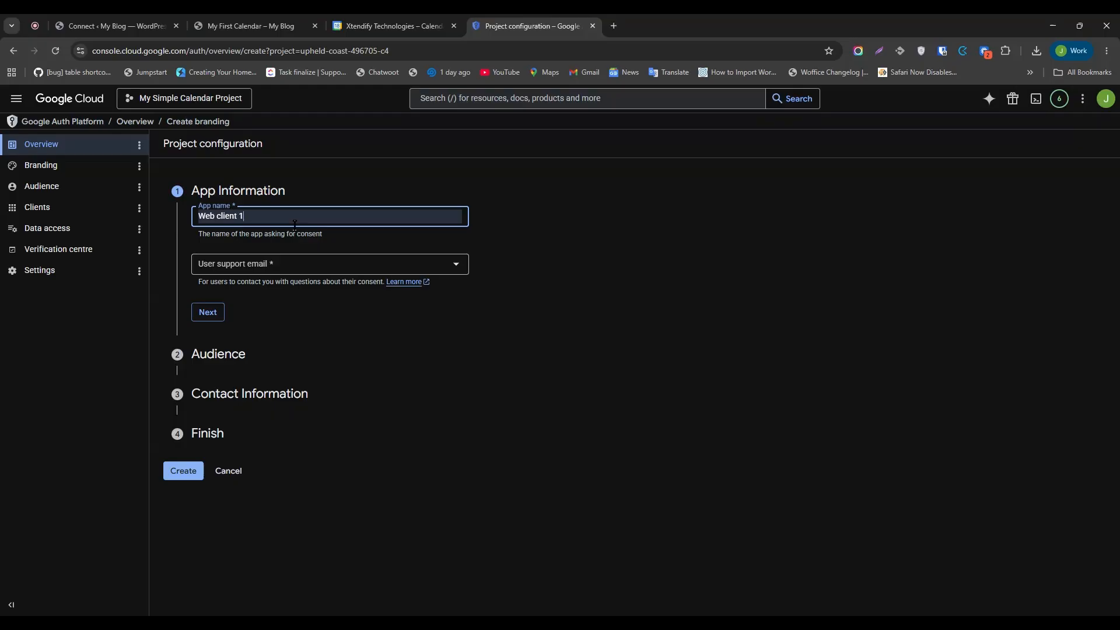
click(280, 264)
click(258, 270)
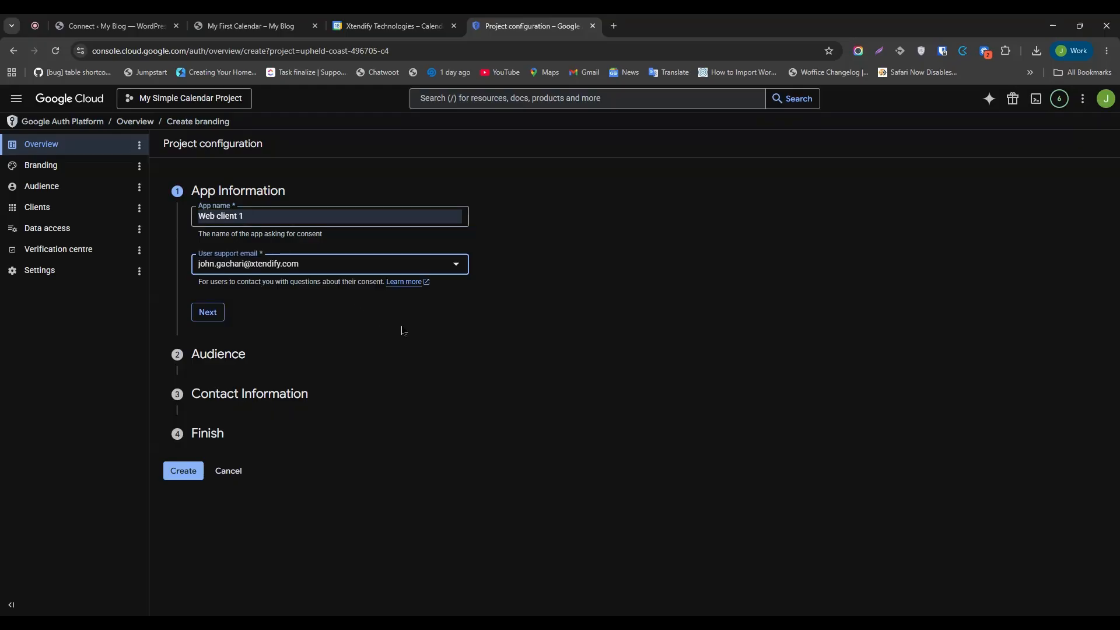
click(191, 471)
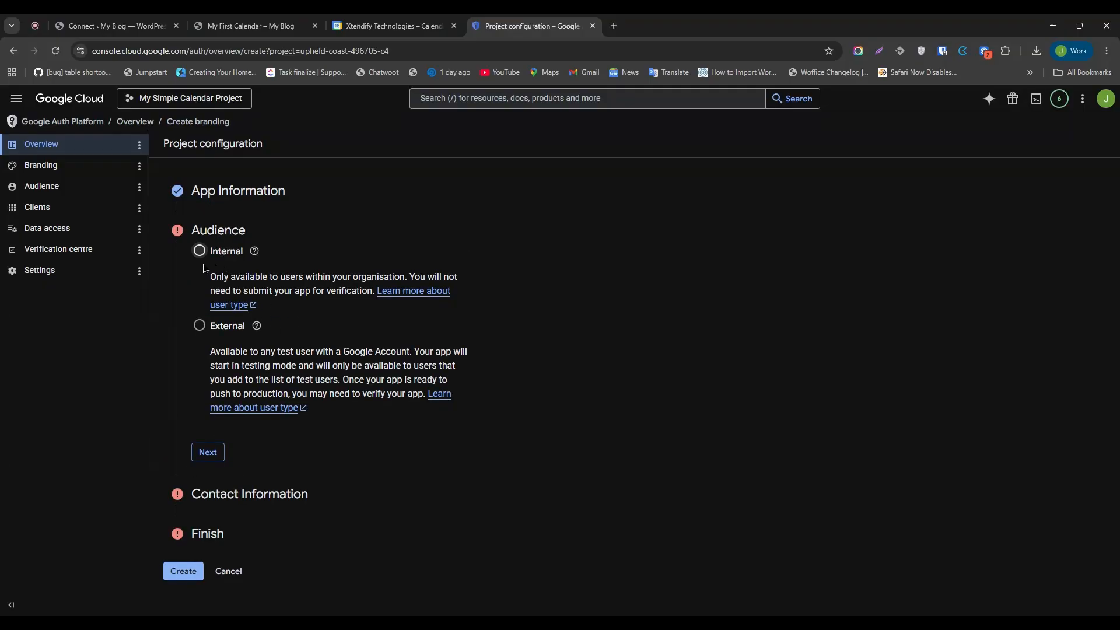
Choose an Internal audience, add the contact email, accept the user data policy, and create it.
click(200, 250)
click(207, 452)
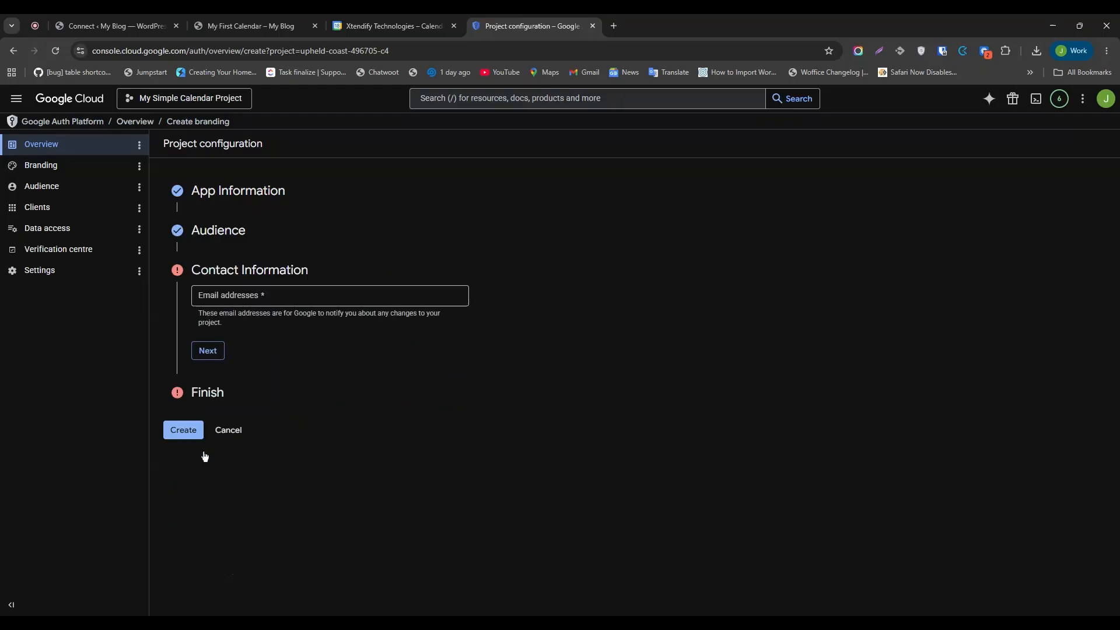
click(247, 298)
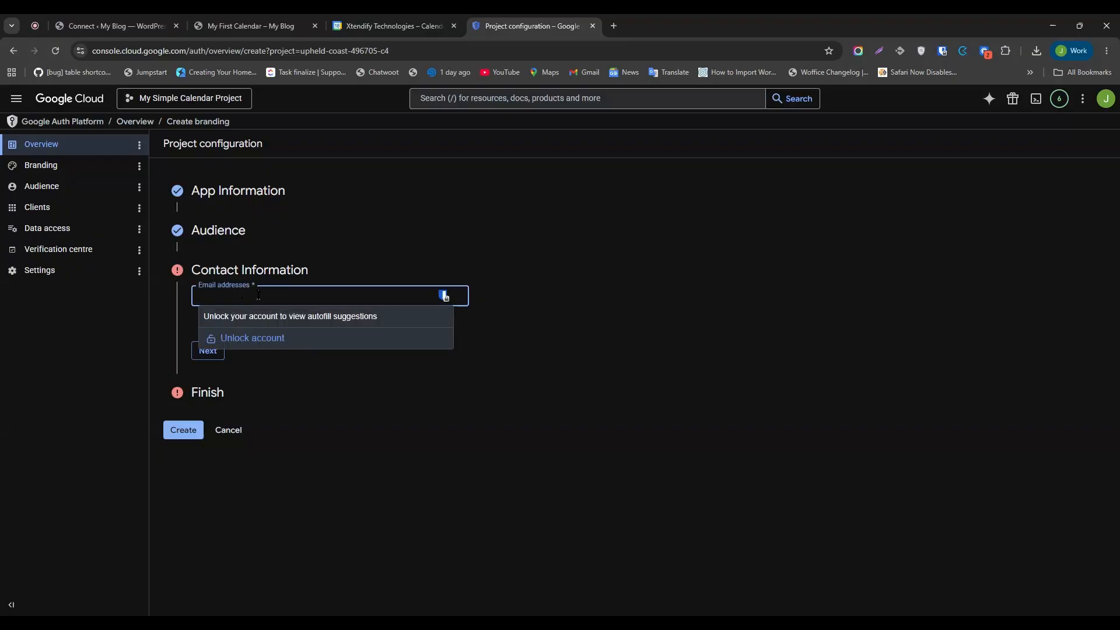
click(245, 322)
click(212, 350)
click(199, 331)
click(216, 361)
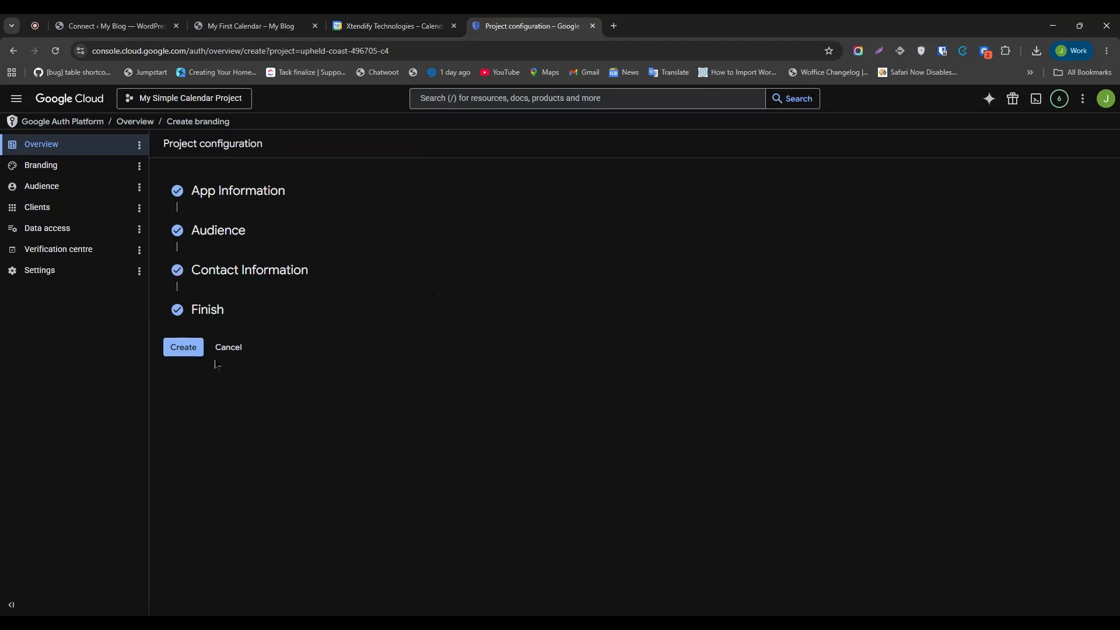
click(182, 349)
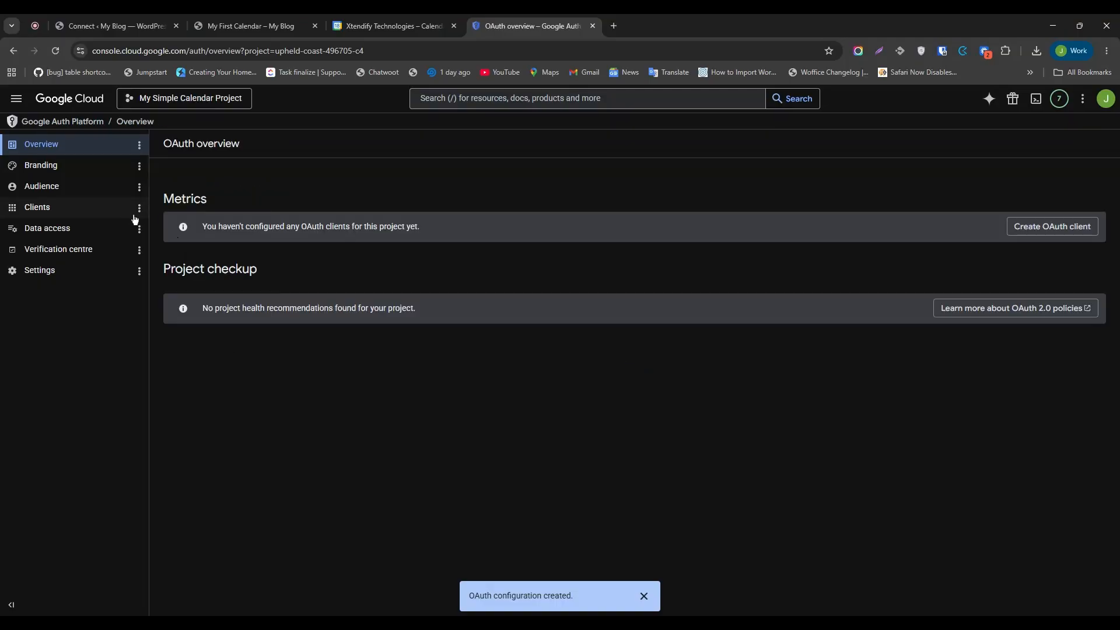
Go to APIs and services Credentials and start creating an OAuth client ID.
click(16, 104)
mouse_move(125, 368)
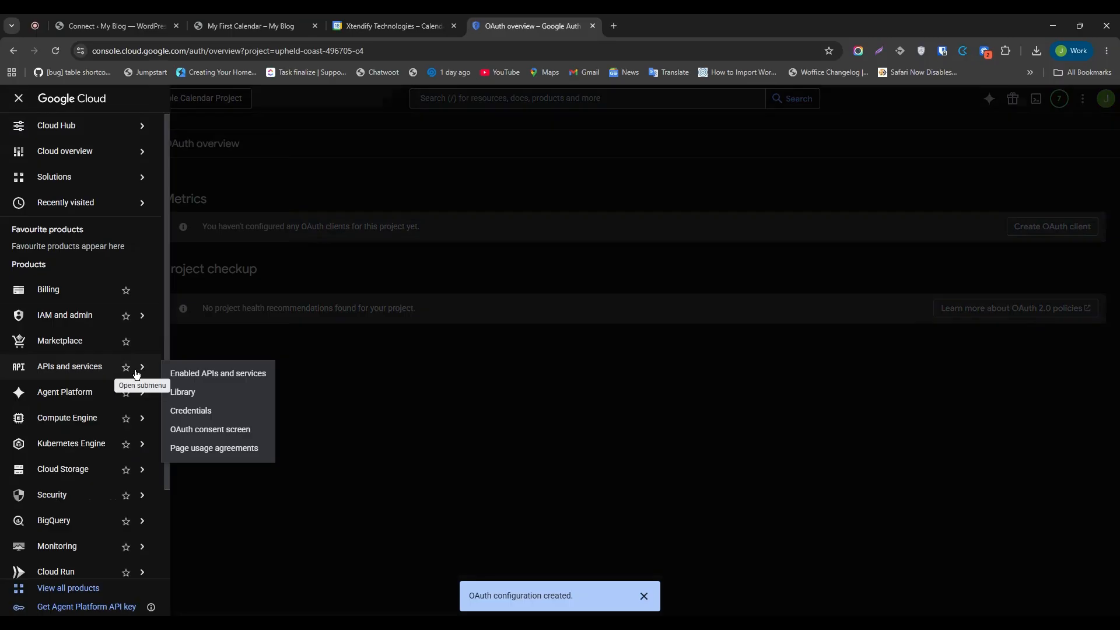
click(196, 411)
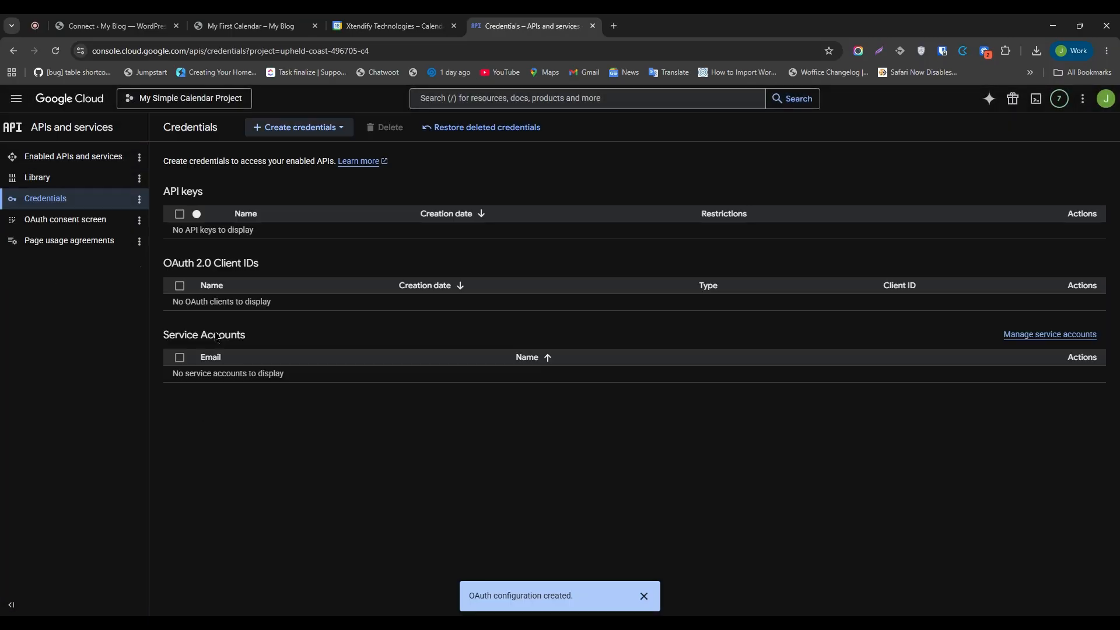
click(340, 129)
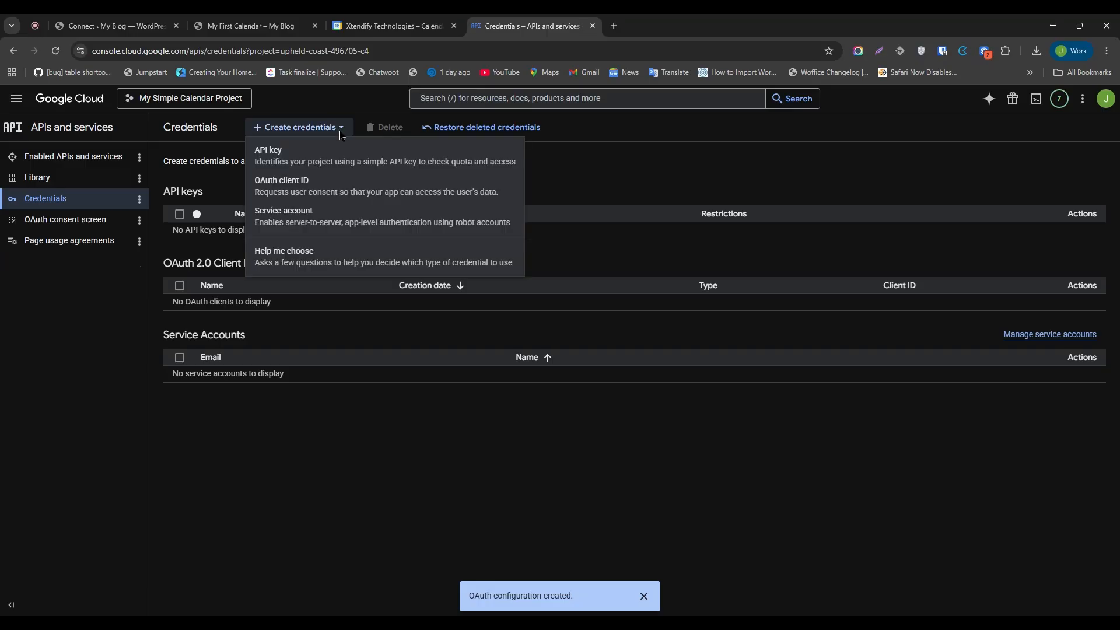
click(306, 188)
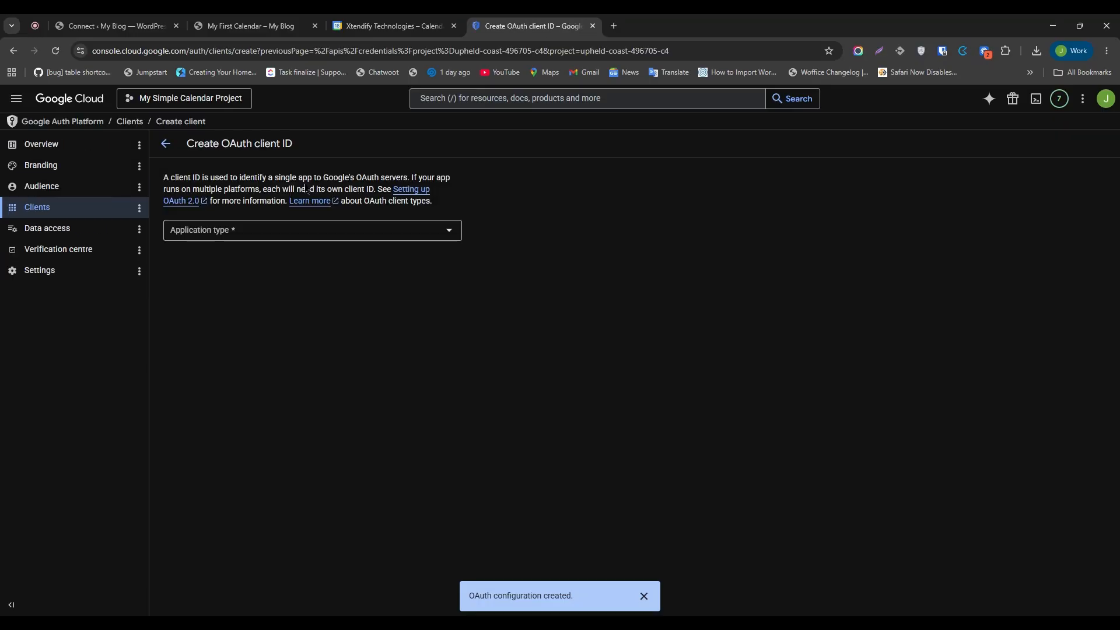
Make it a Web application client named Web client 1 and add an empty redirect URI entry.
click(288, 236)
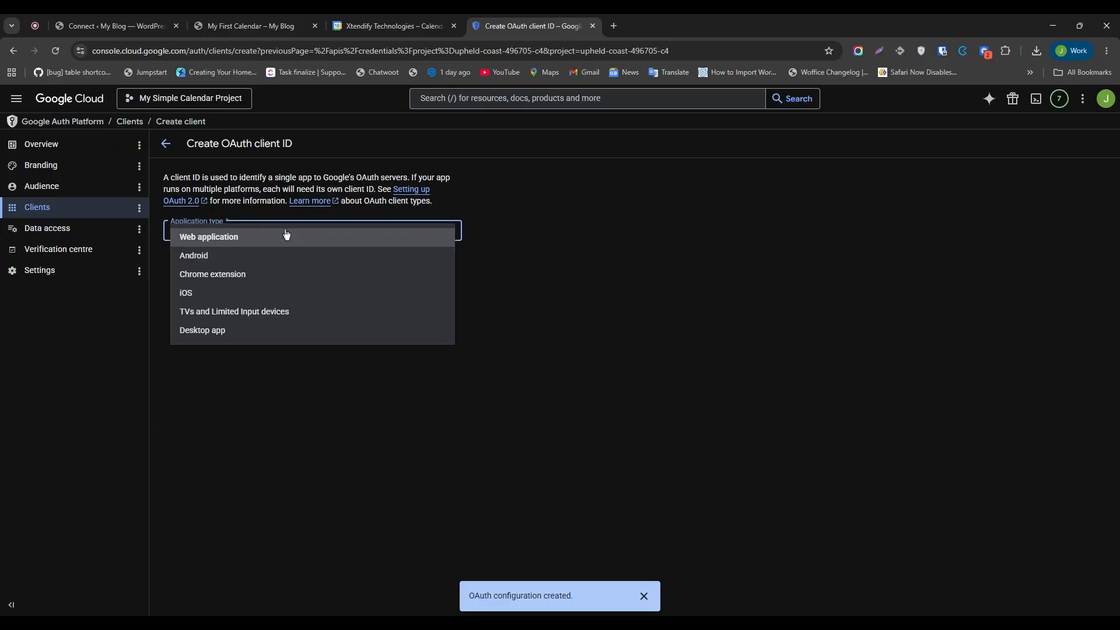
click(227, 243)
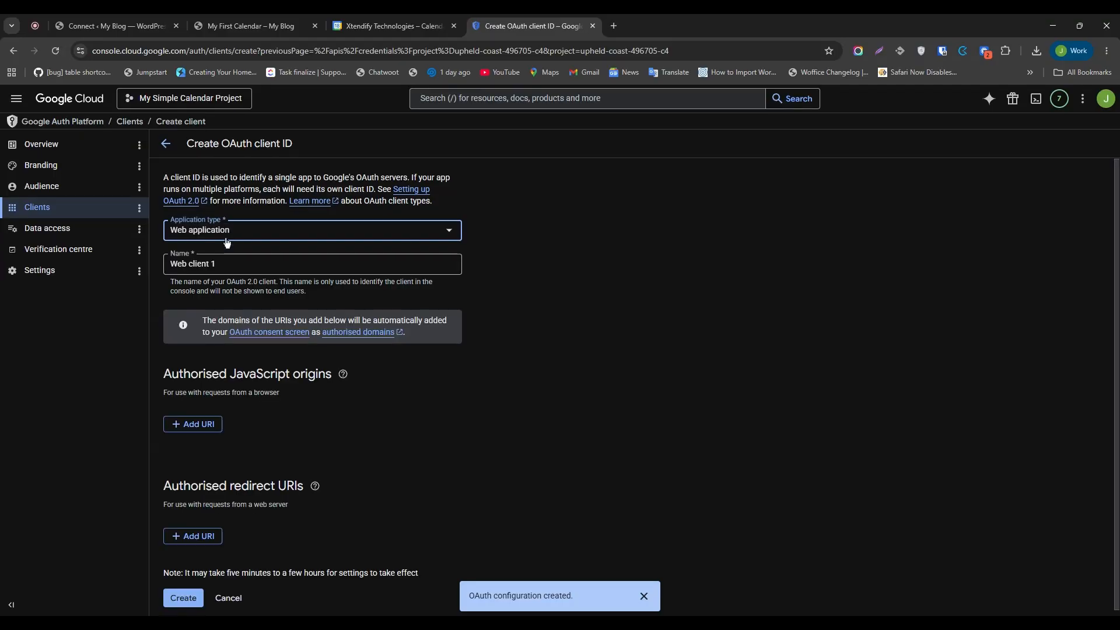
click(229, 266)
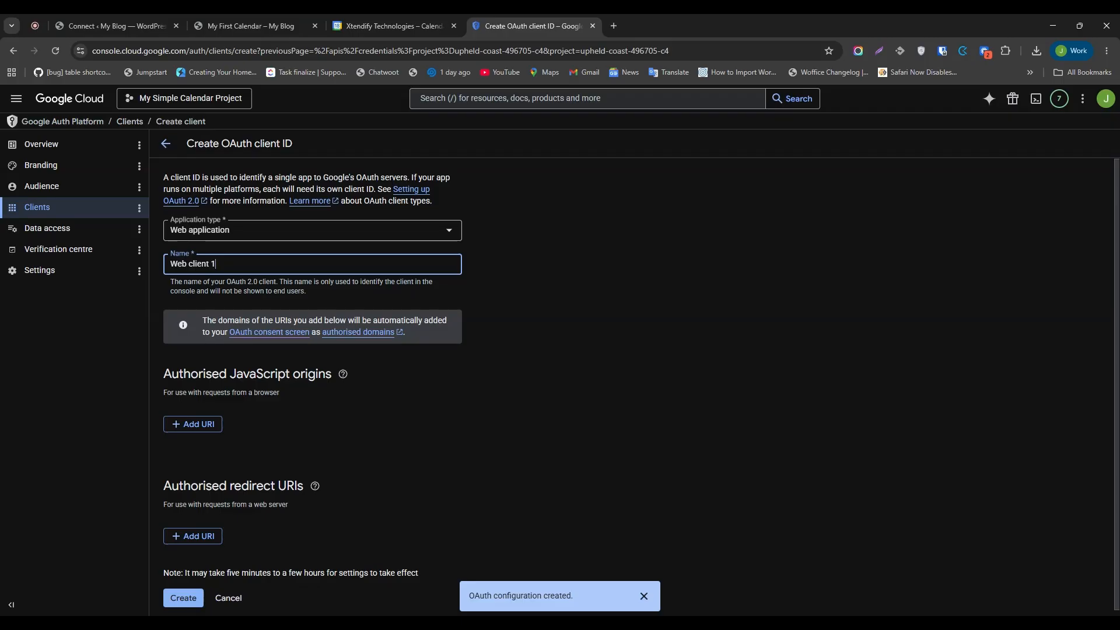
scroll(525, 285, down, 1)
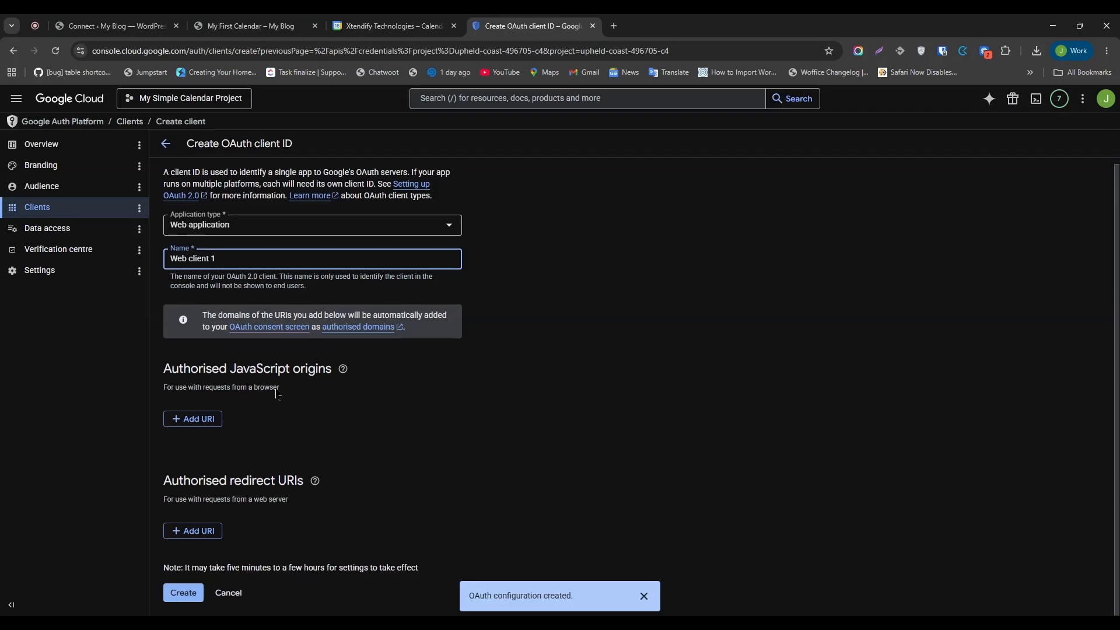
click(210, 532)
scroll(533, 414, down, 1)
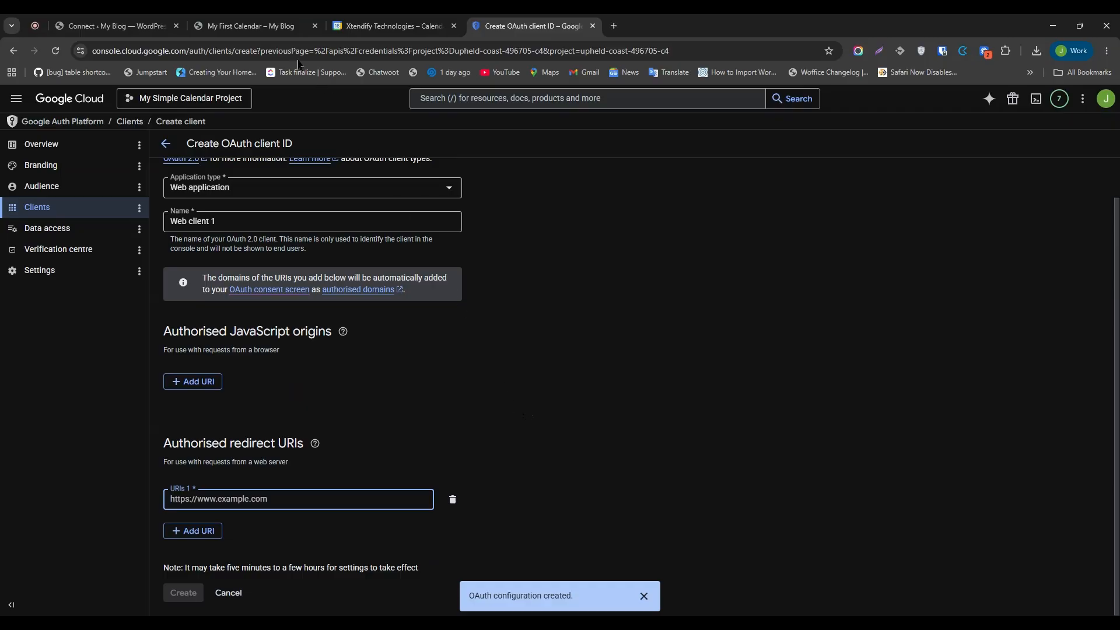
Copy the Google Calendar Pro redirect URL from WordPress and focus the empty redirect URI field.
click(129, 20)
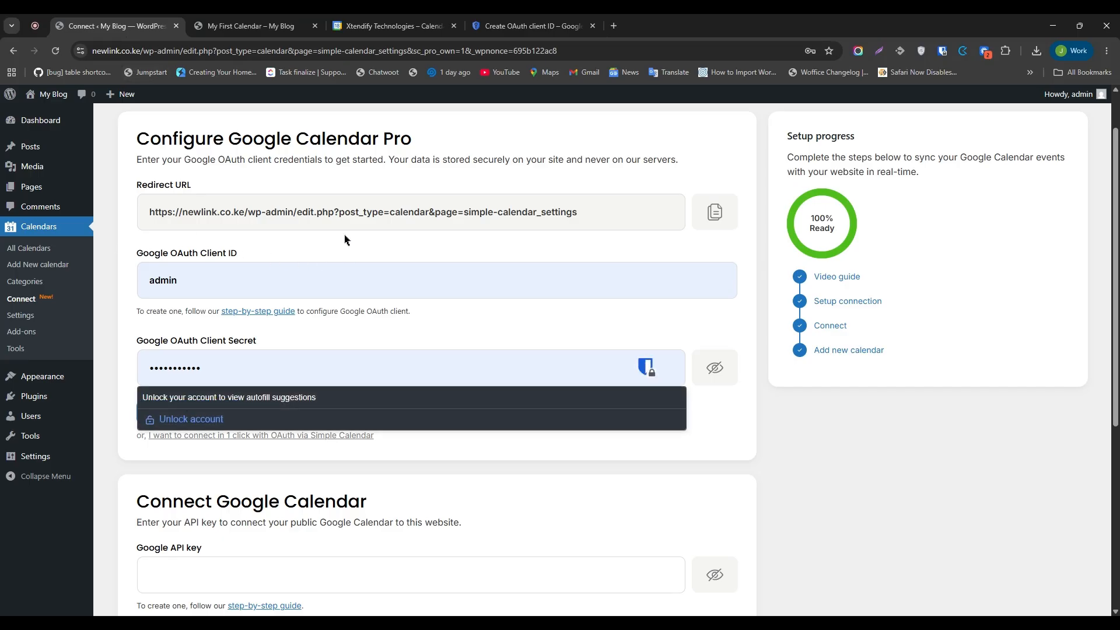
click(714, 212)
click(541, 26)
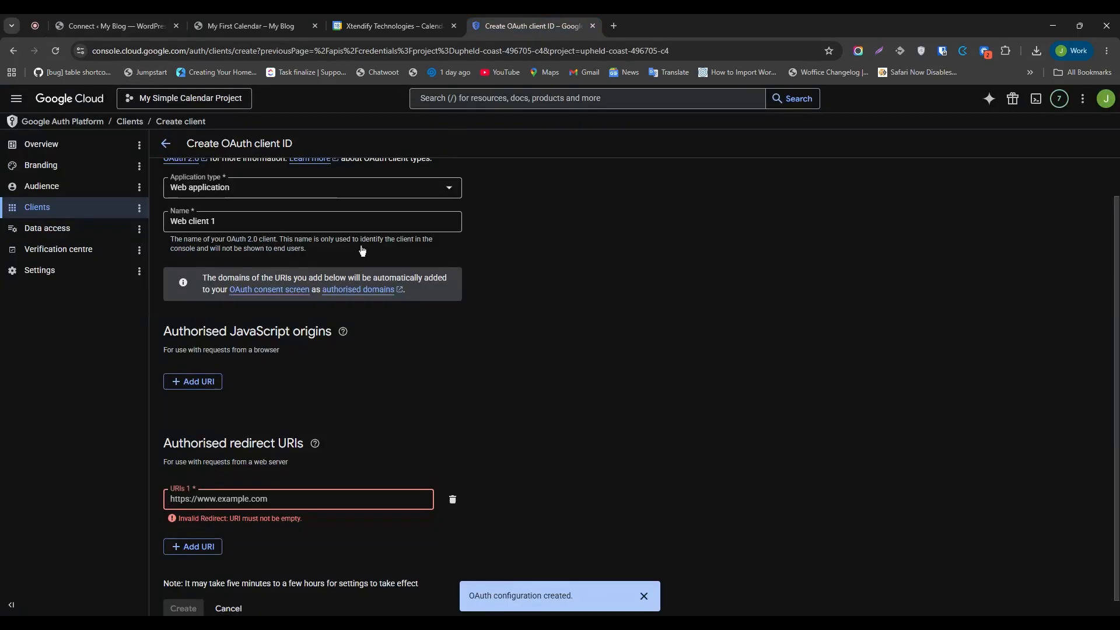
click(241, 500)
Paste the redirect URL as URI 1, create the OAuth client, and copy its new client ID.
key(ctrl+v)
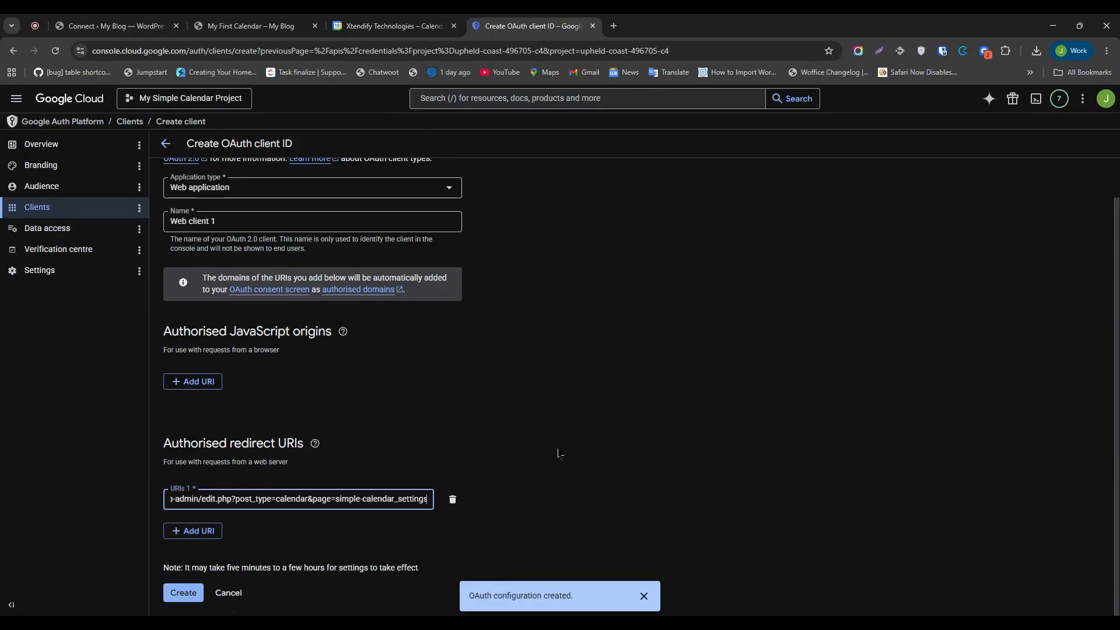
click(180, 593)
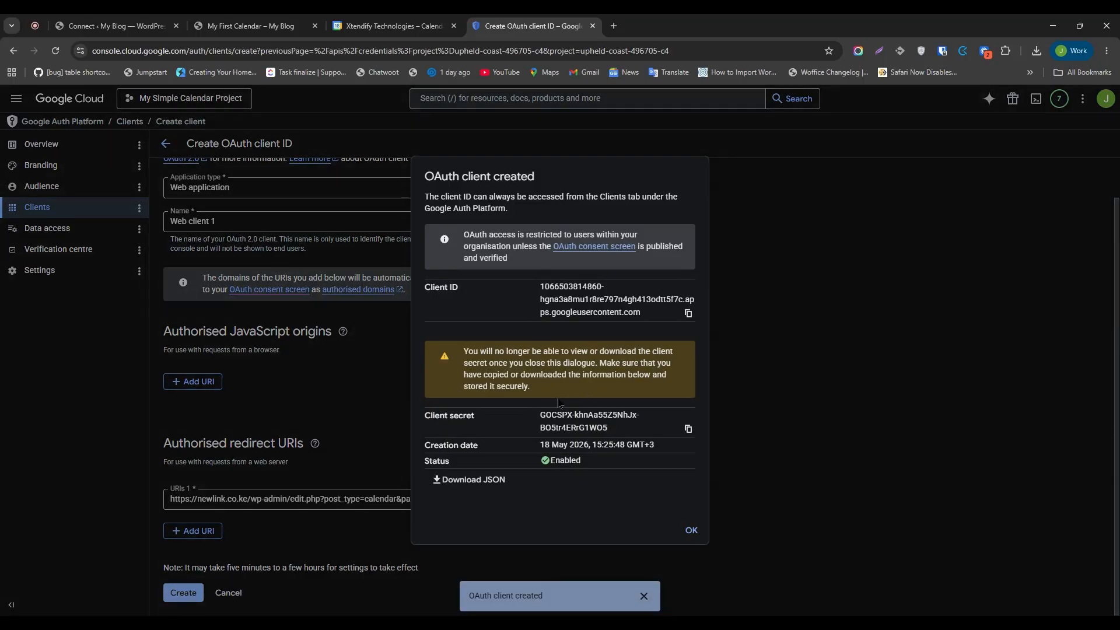
drag(434, 288, 473, 293)
drag(425, 415, 473, 416)
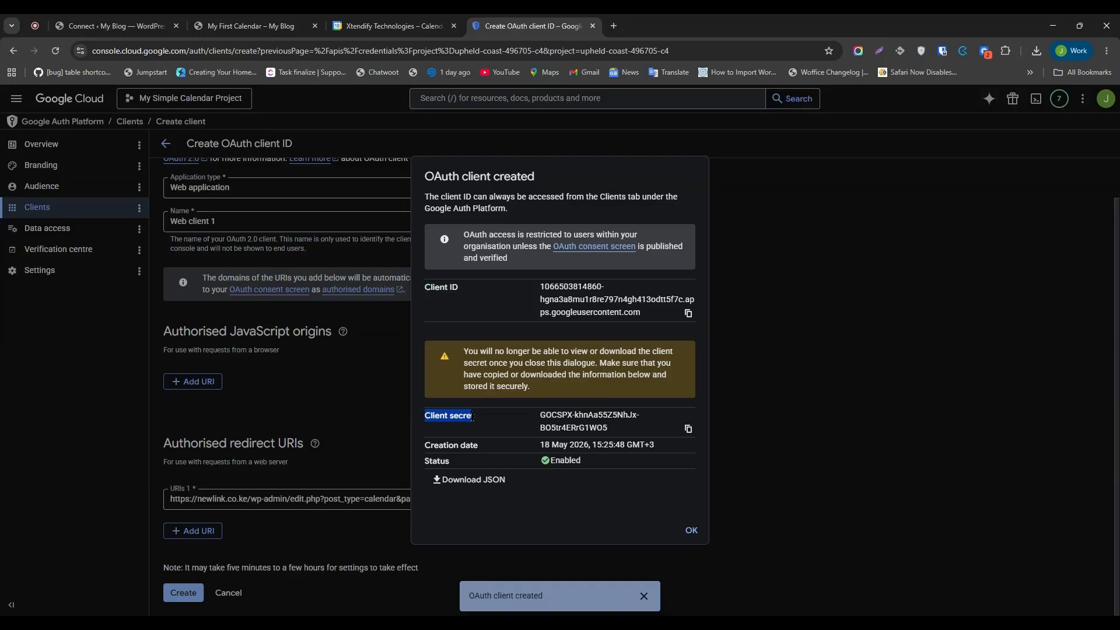
click(688, 313)
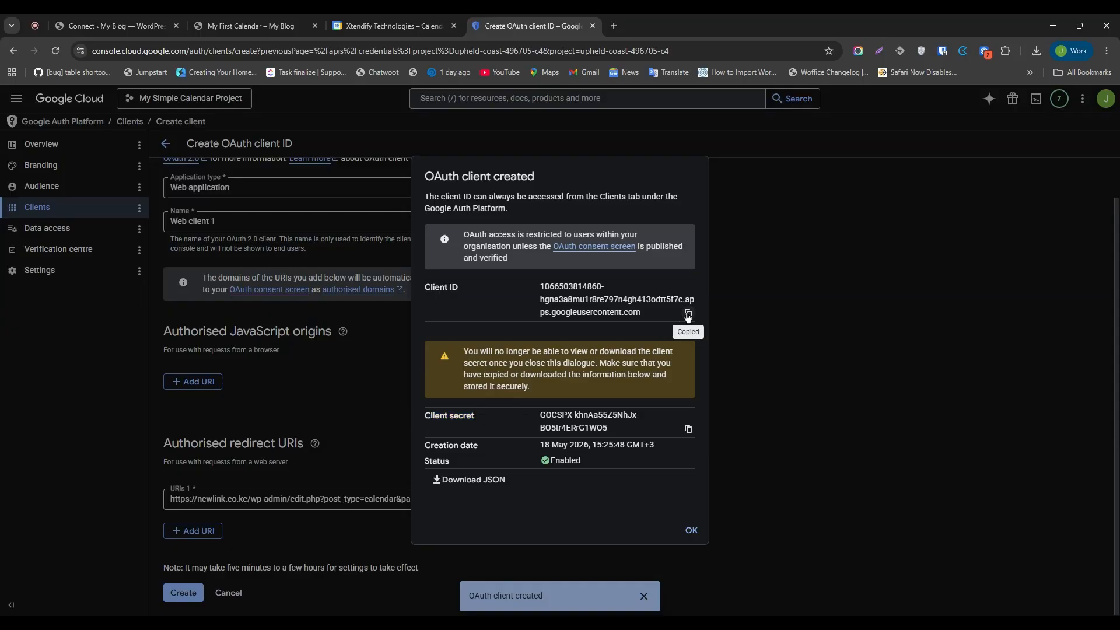
Replace the old client ID in the WordPress settings with the new Google client ID.
click(111, 26)
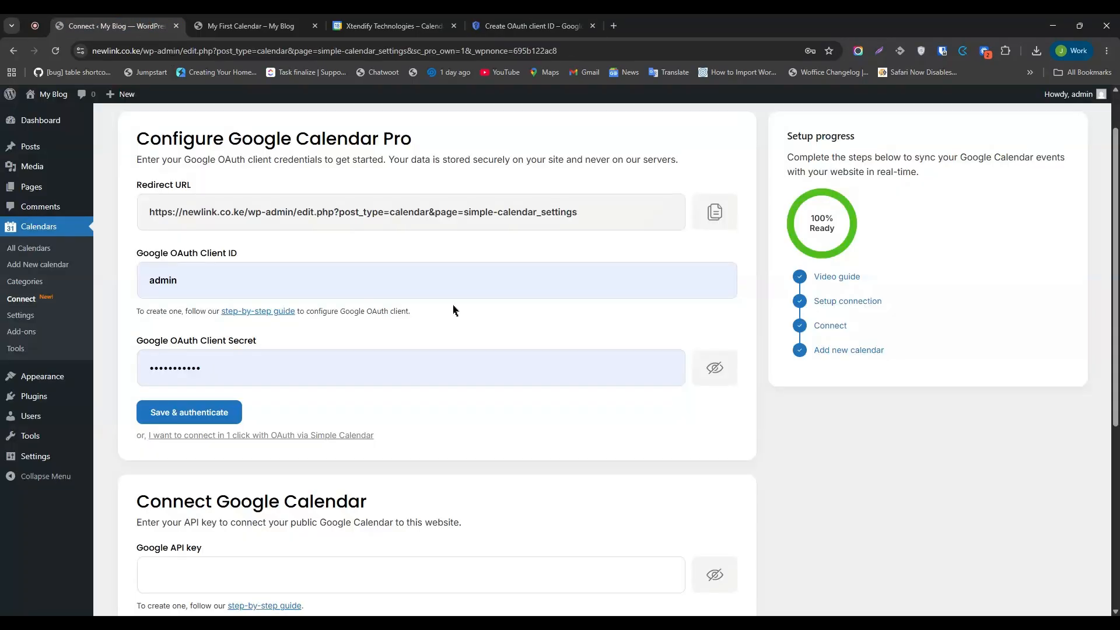
double_click(253, 279)
key(BackSpace)
key(ctrl+v)
Copy the client secret, download the credentials JSON, paste the secret into WordPress, and save & authenticate.
click(513, 26)
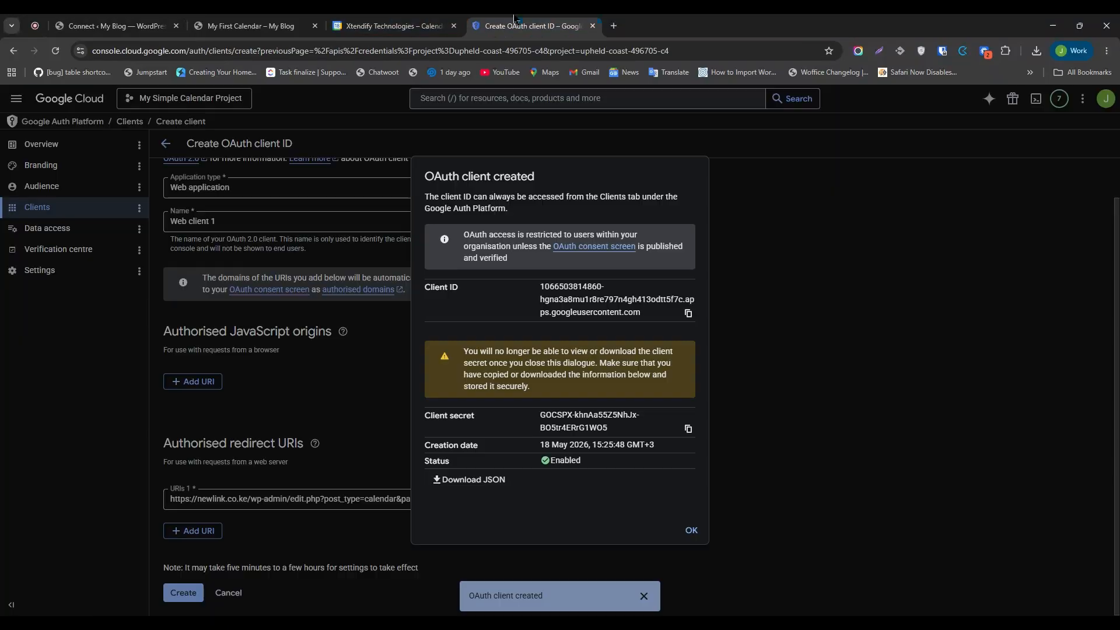
click(689, 429)
click(460, 485)
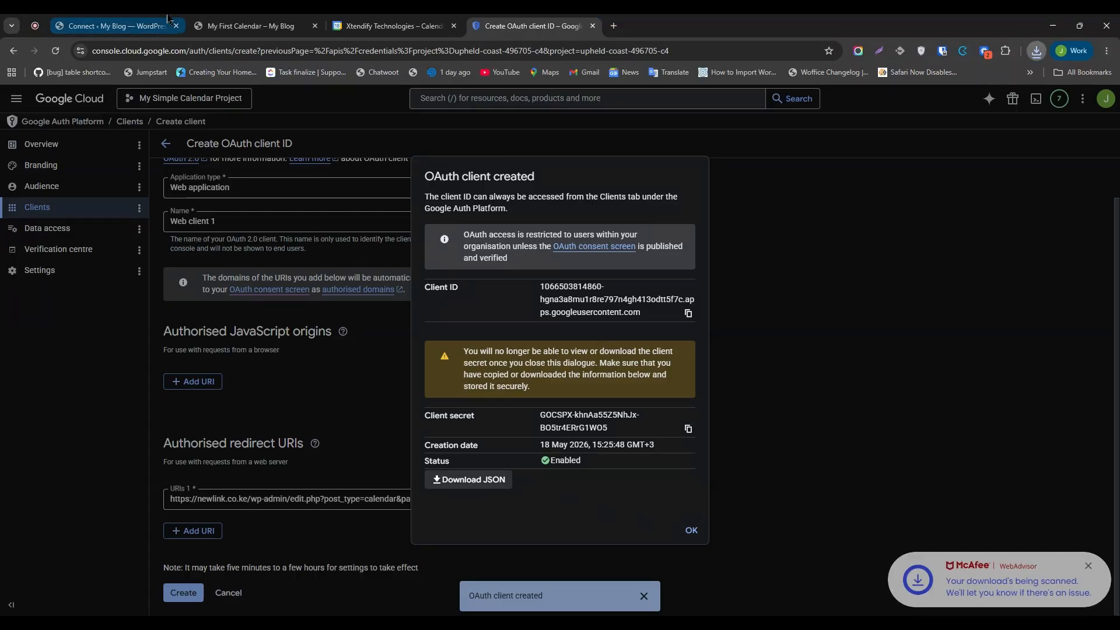
click(117, 23)
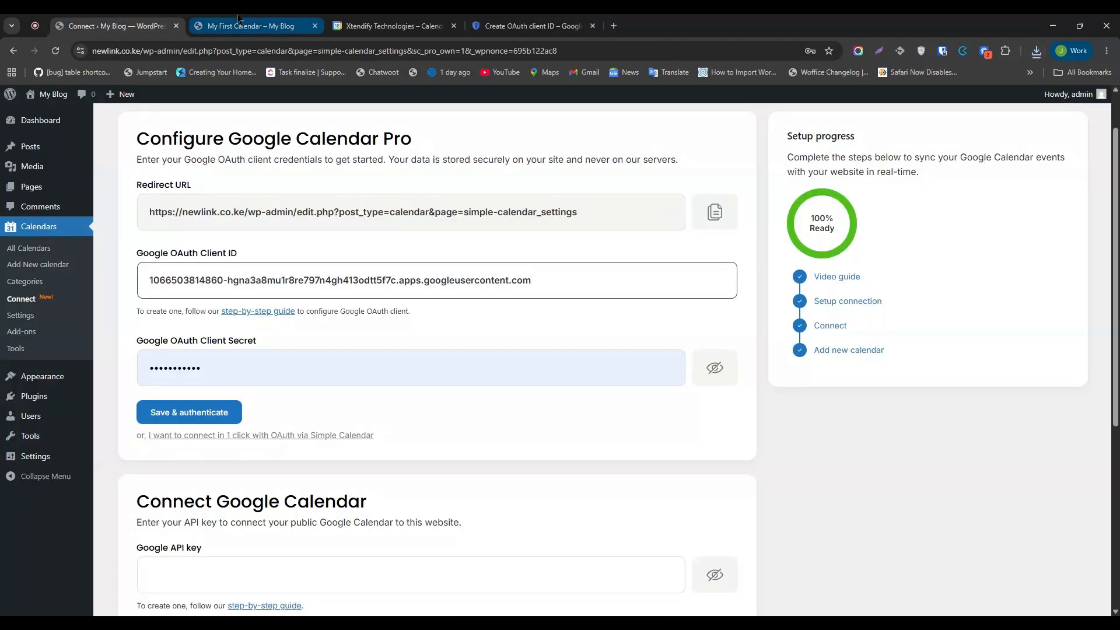
double_click(221, 363)
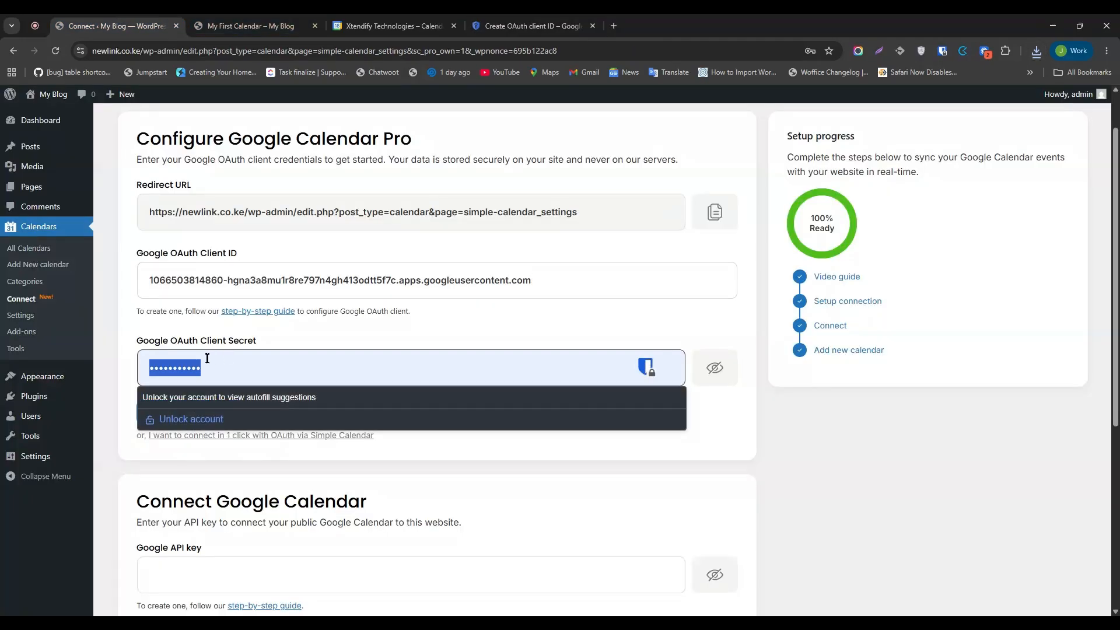
key(BackSpace)
key(ctrl+v)
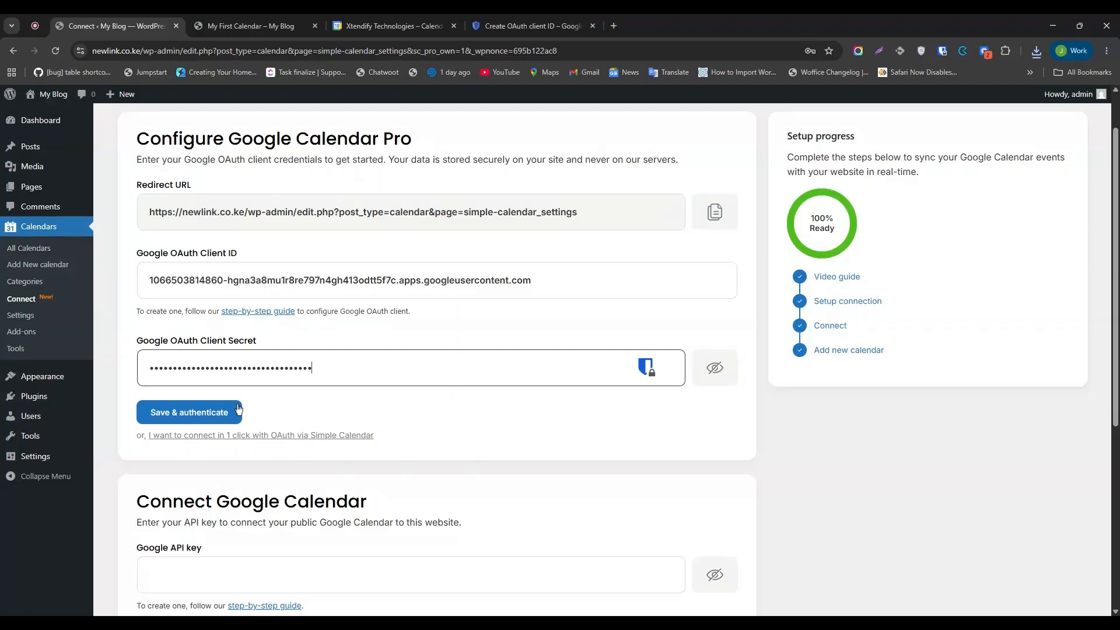
click(209, 415)
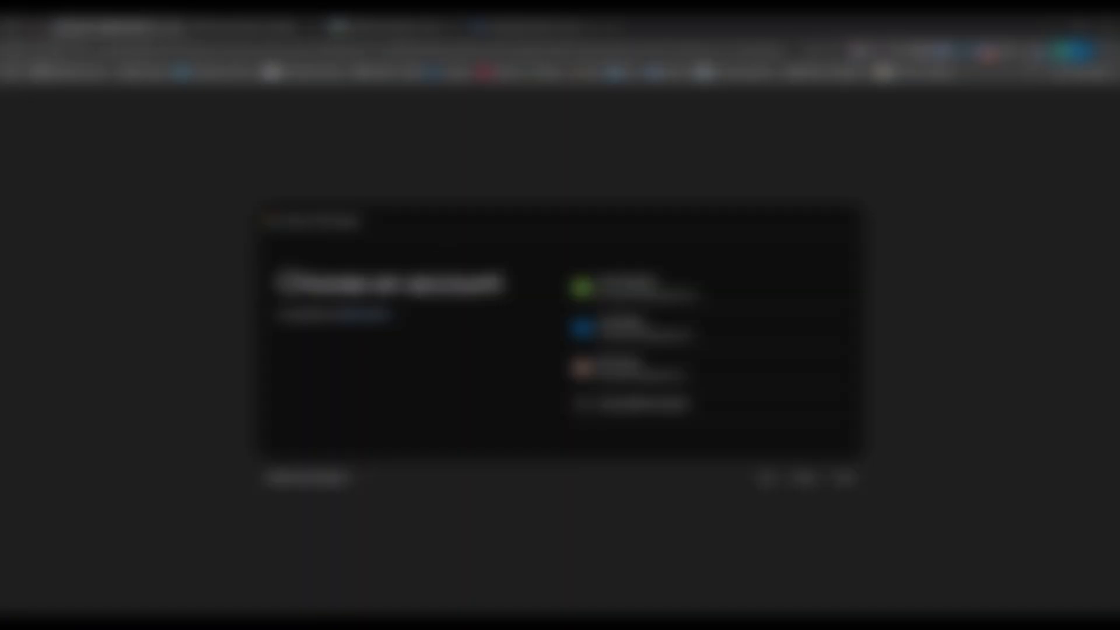
Choose the Google account and allow Web client 1 access to Google Calendar.
click(647, 288)
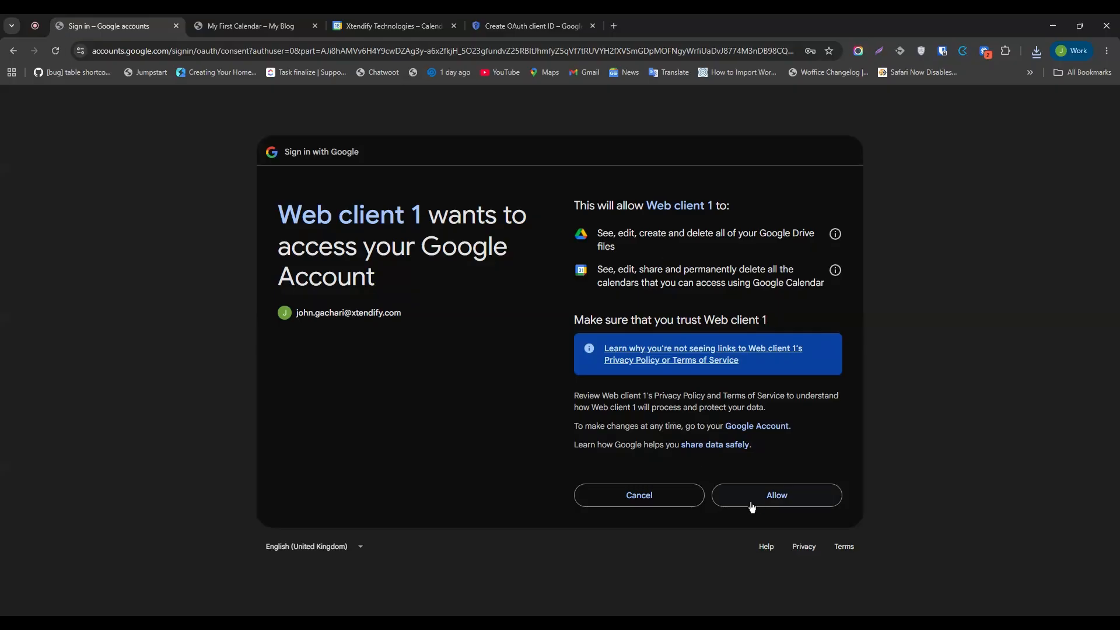
click(758, 504)
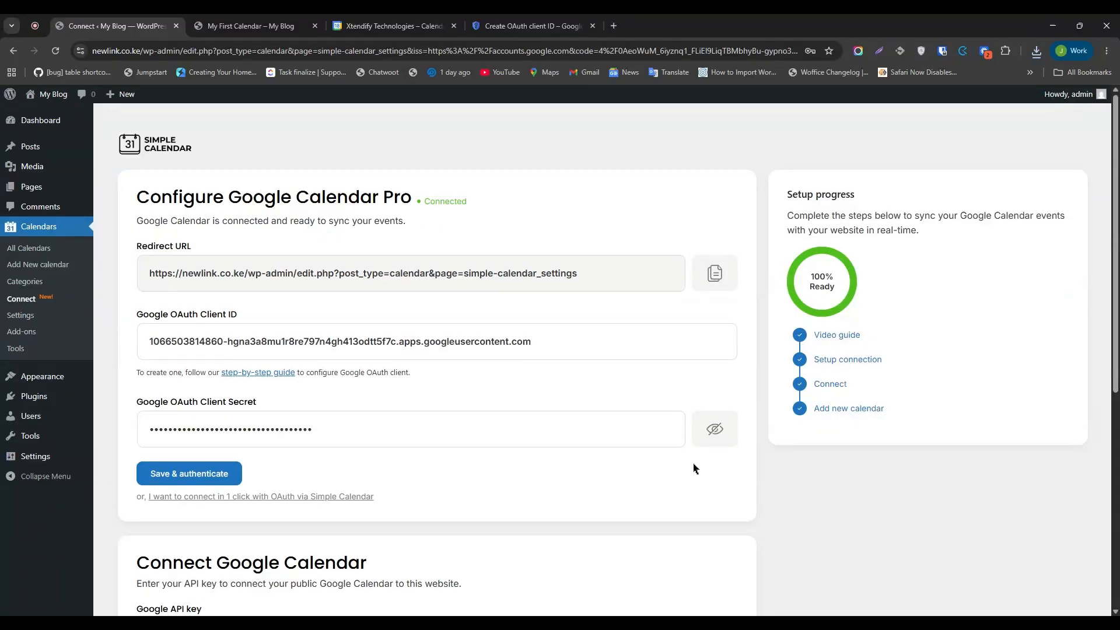
Add a new calendar and title it 'My second calendar'.
drag(474, 204, 426, 199)
click(585, 201)
scroll(537, 201, down, 1)
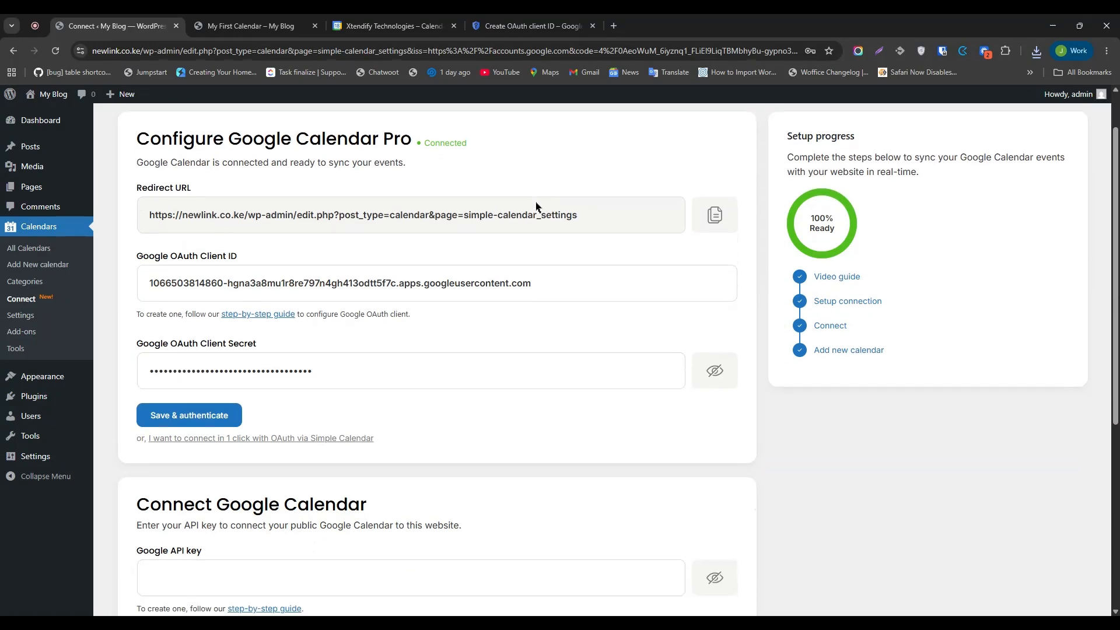
click(47, 269)
text(My second calendar)
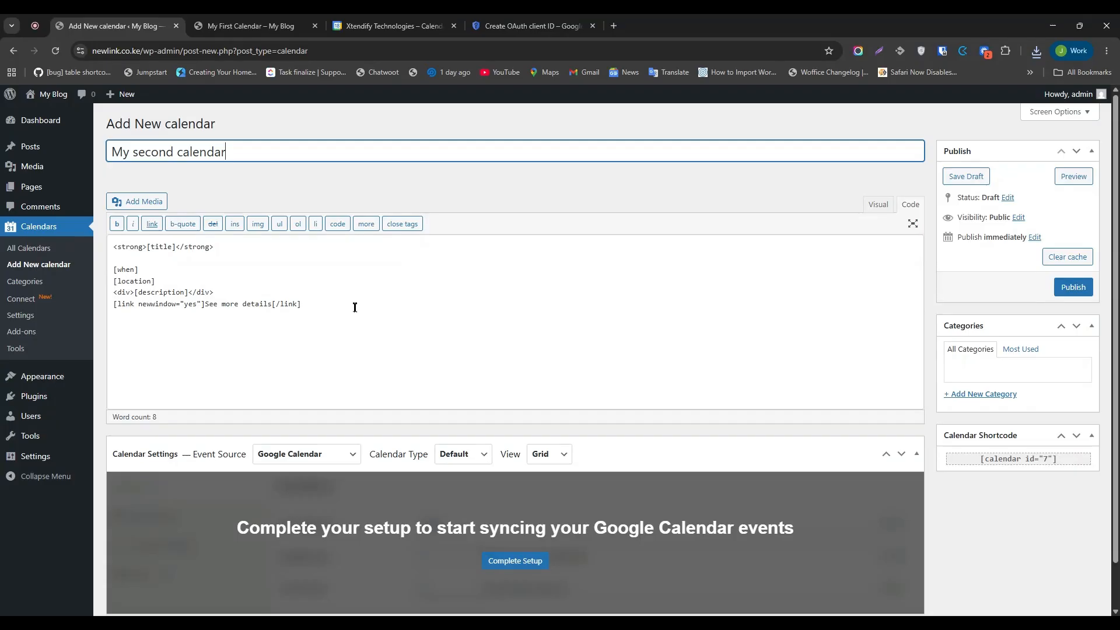
scroll(379, 292, down, 1)
Set the event source to Google Calendar Pro and keep the calendar in grid view.
click(311, 415)
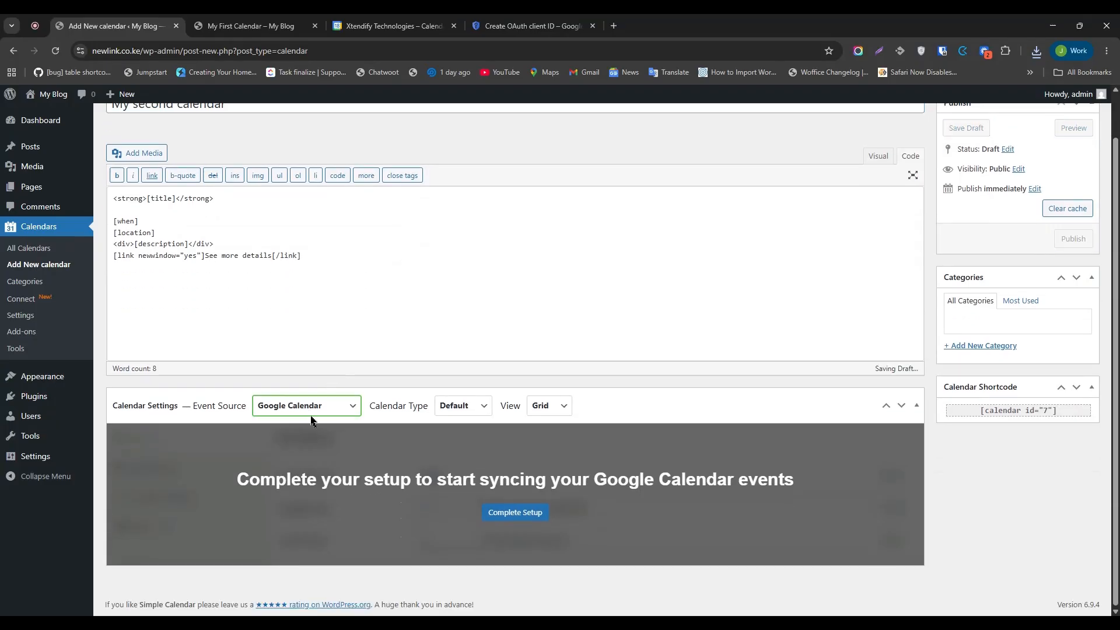
click(305, 441)
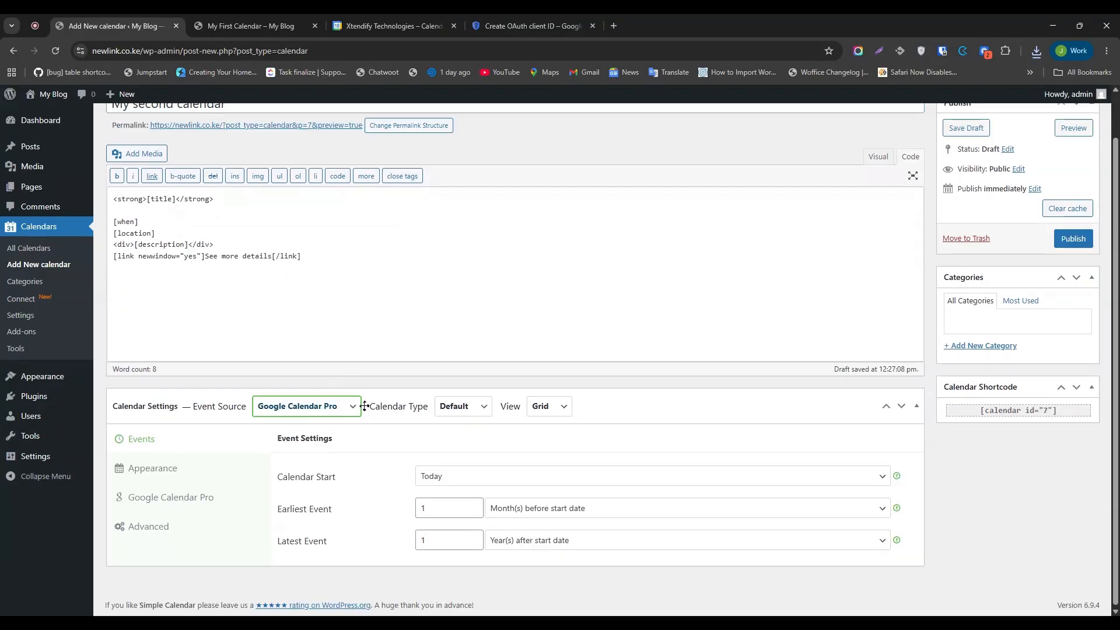
click(456, 408)
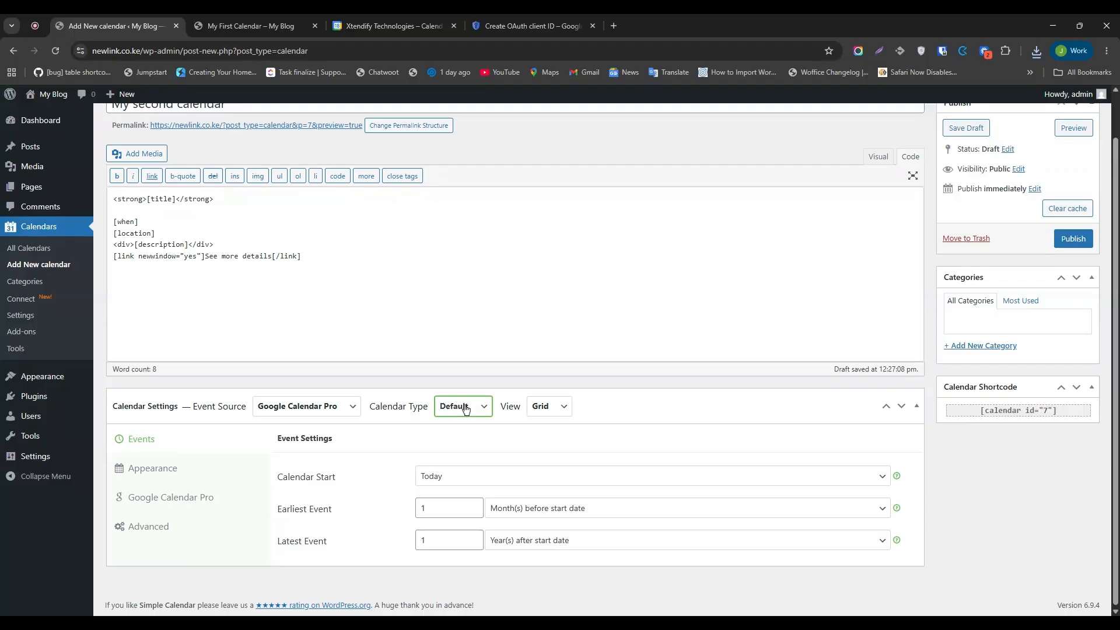
click(548, 416)
click(548, 432)
click(539, 407)
click(540, 421)
click(153, 446)
Start the calendar at This month with earliest events Same as start date.
click(472, 475)
click(493, 335)
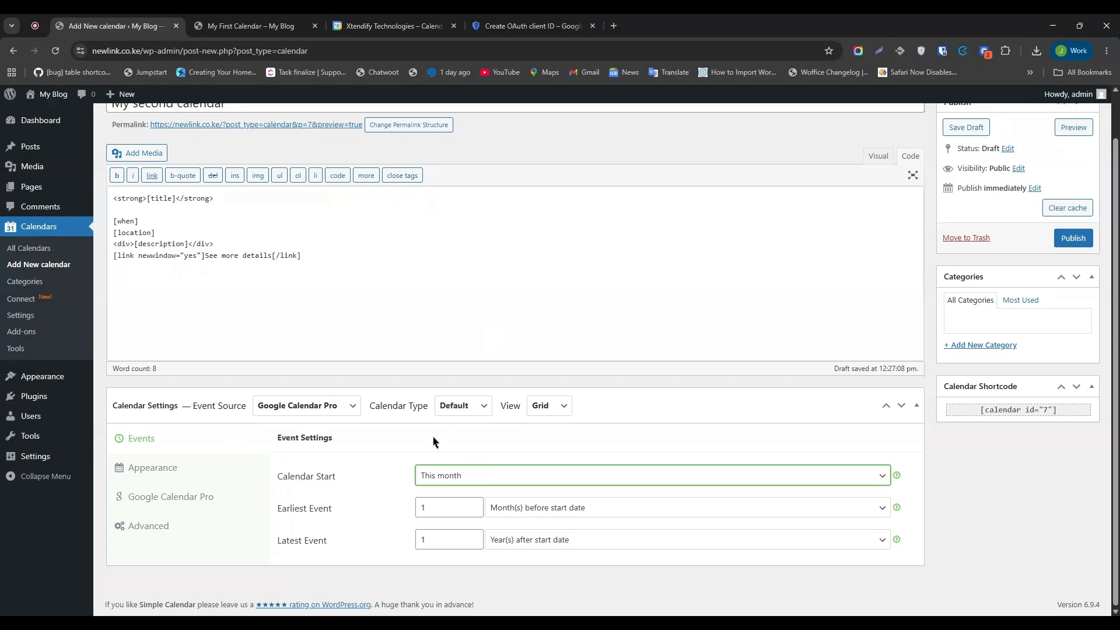
click(517, 513)
click(516, 524)
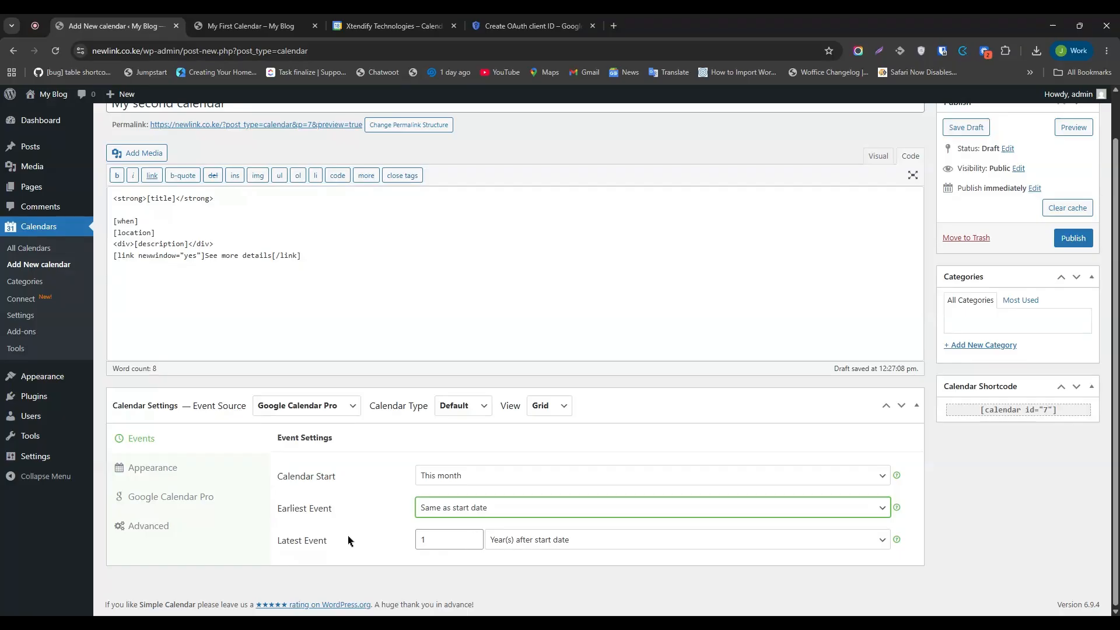
click(184, 474)
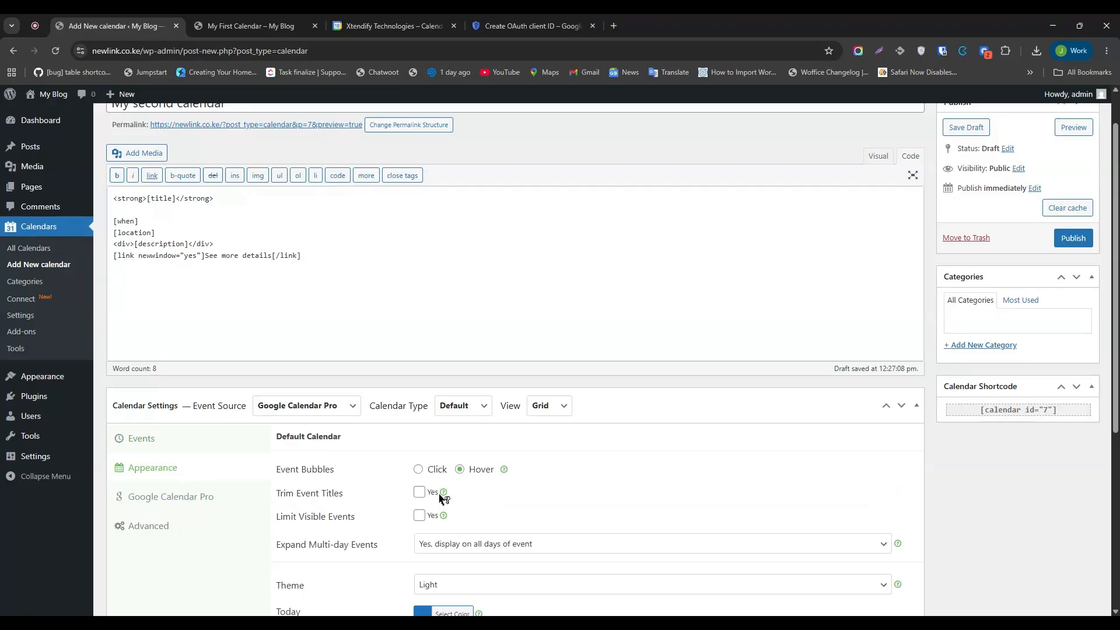
Select My Cal as the Google calendar, enable event colours, and publish the calendar.
scroll(449, 498, down, 5)
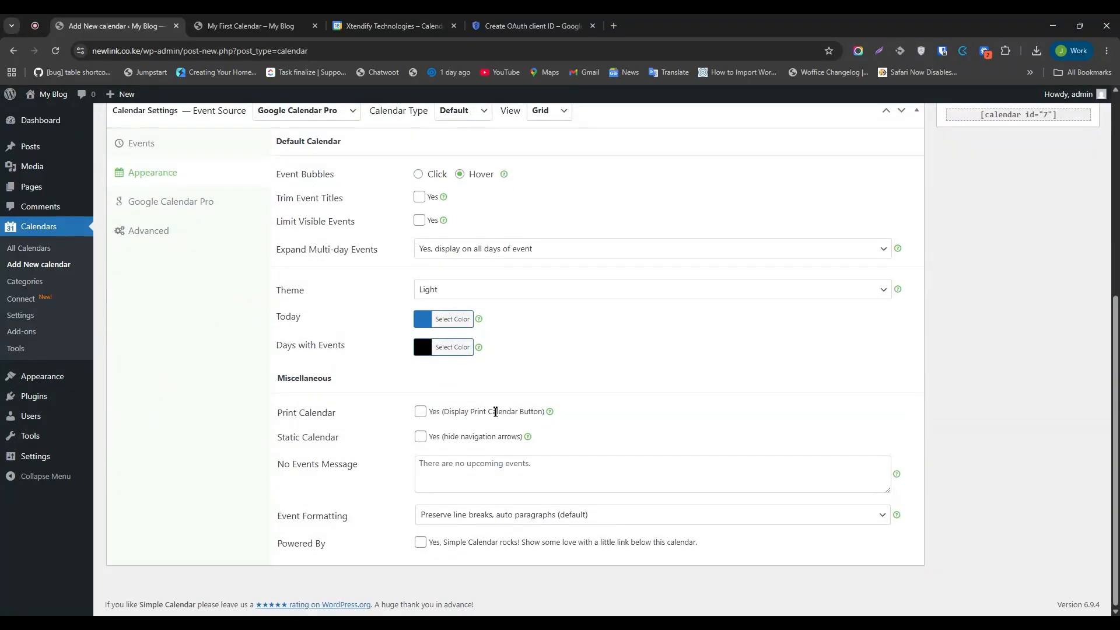
scroll(495, 412, up, 4)
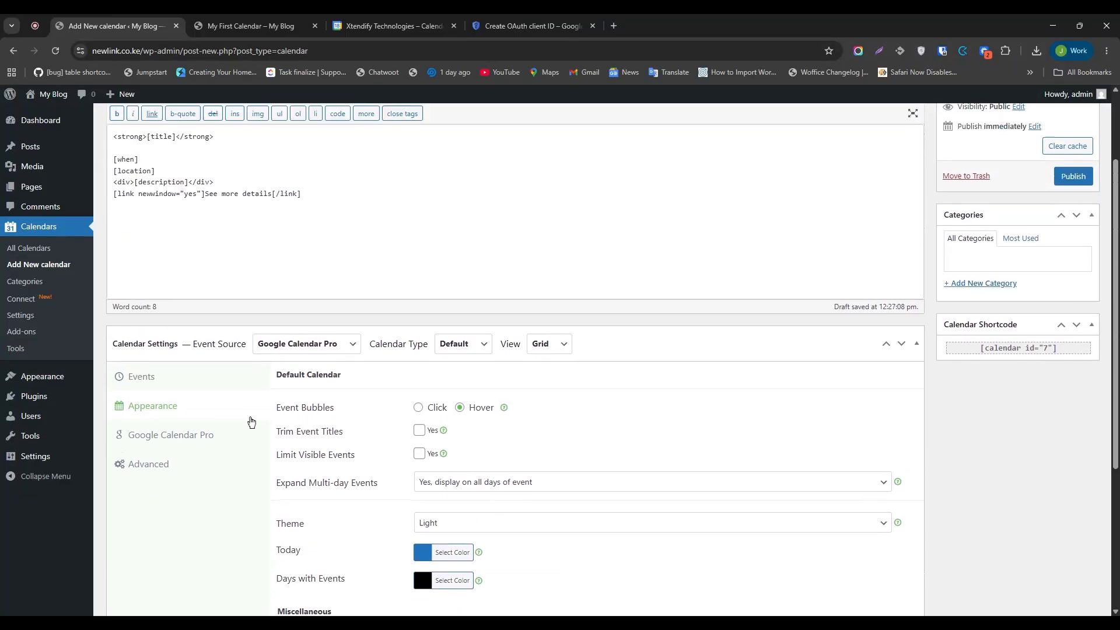
click(189, 437)
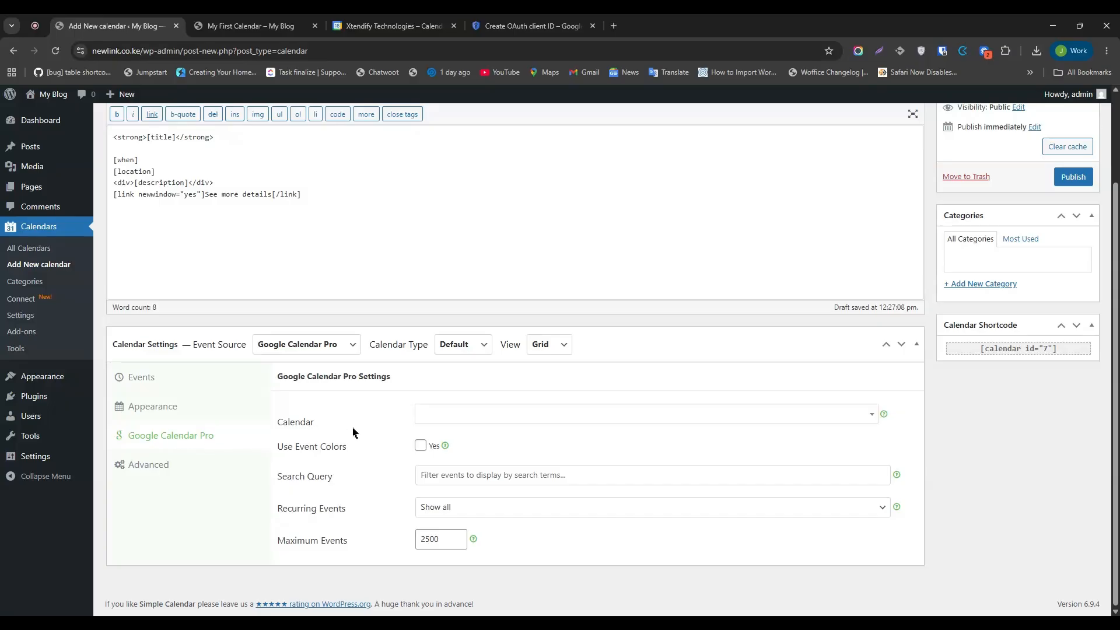
click(504, 416)
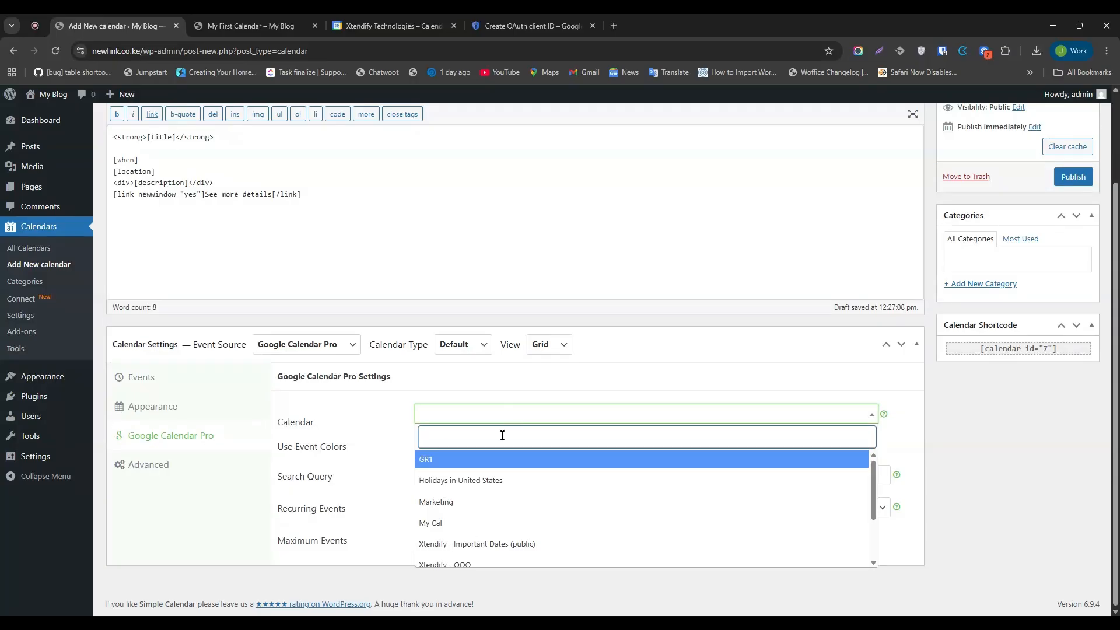
click(446, 528)
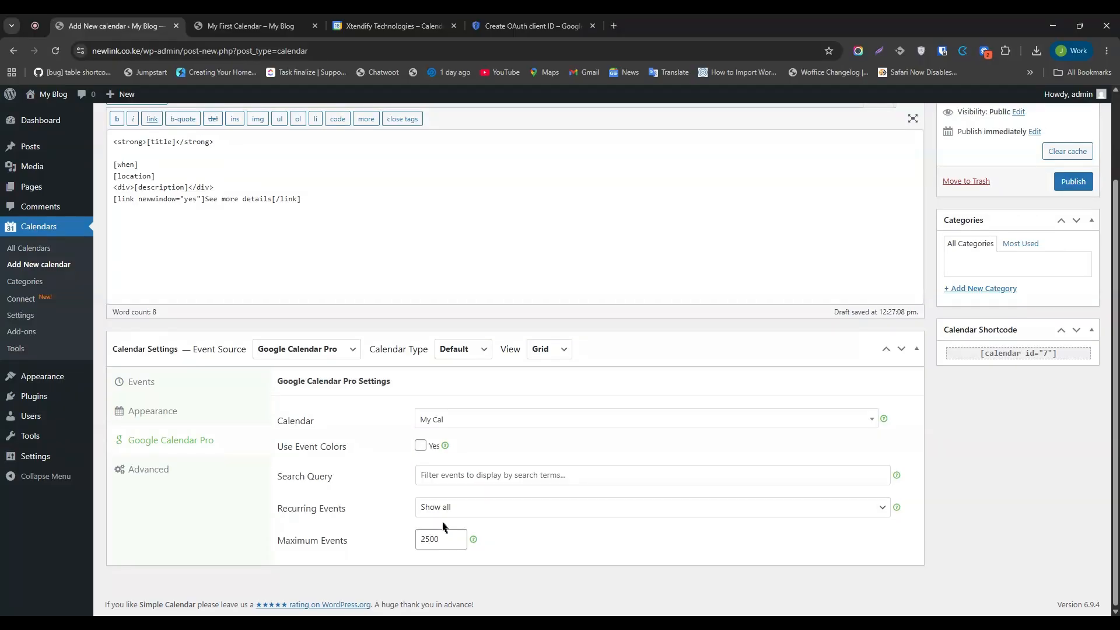
click(421, 447)
click(168, 471)
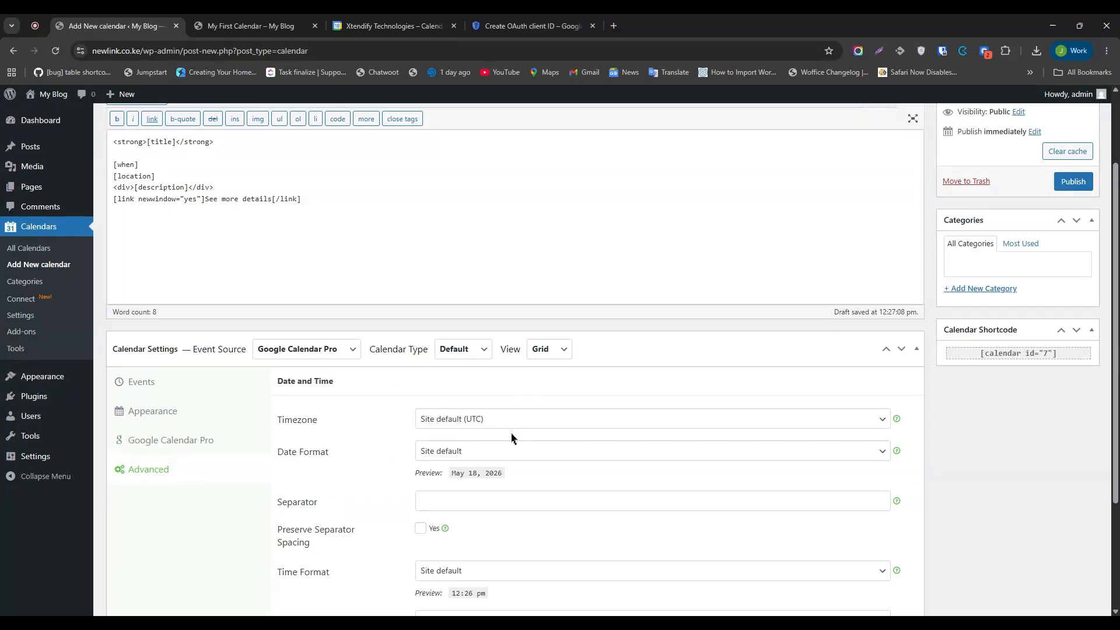
scroll(528, 430, down, 2)
scroll(455, 431, up, 1)
scroll(454, 432, up, 3)
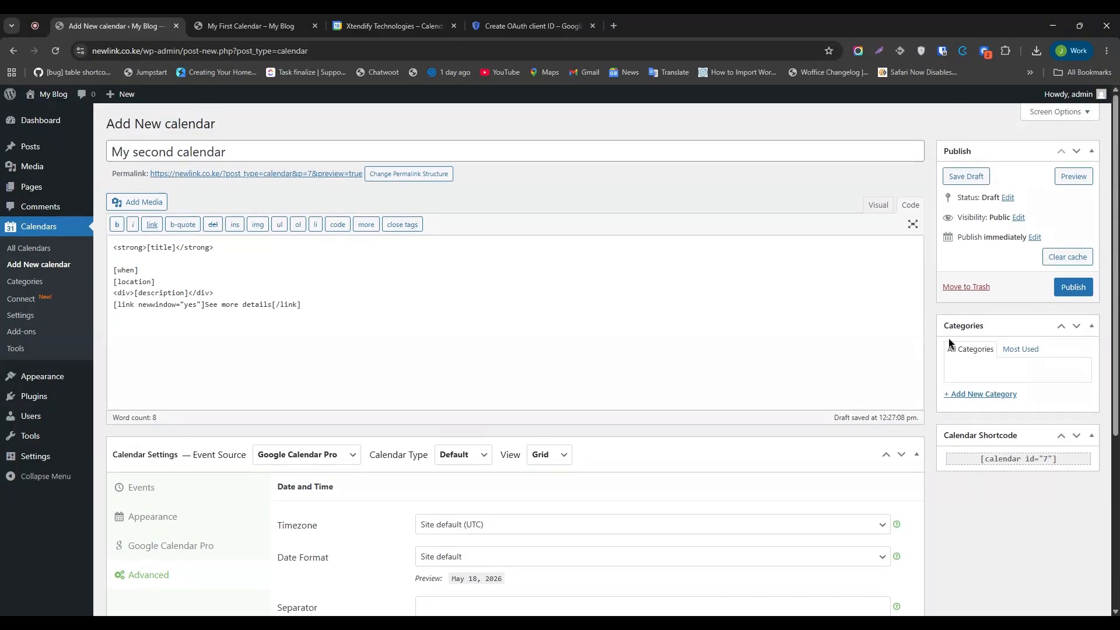
click(1075, 286)
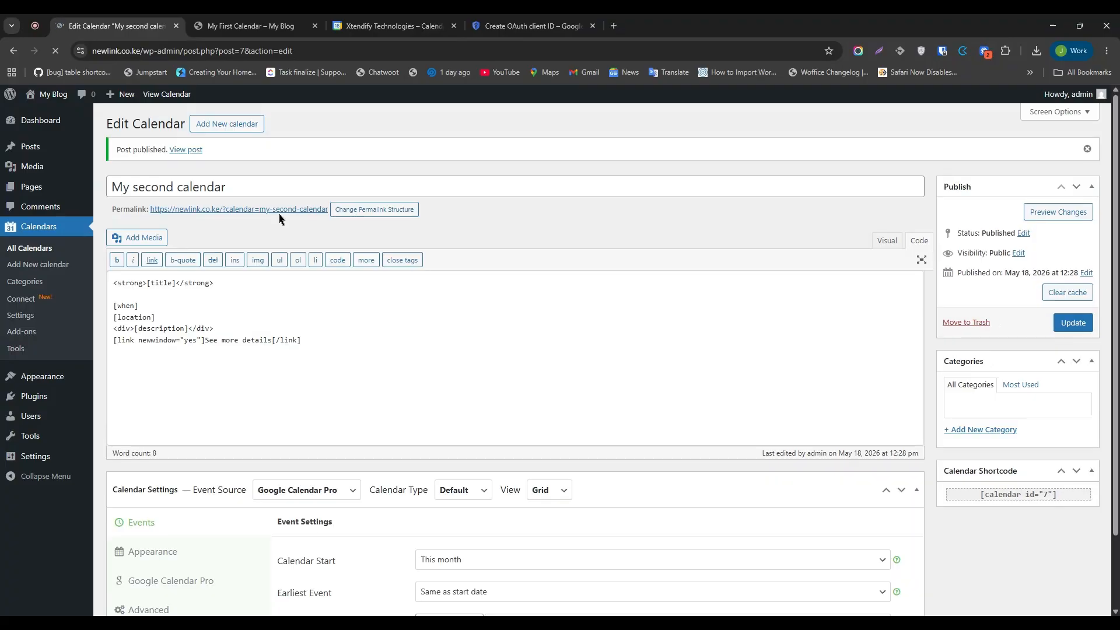
Open the published My second calendar page and scroll through its May 2026 event grid.
click(277, 214)
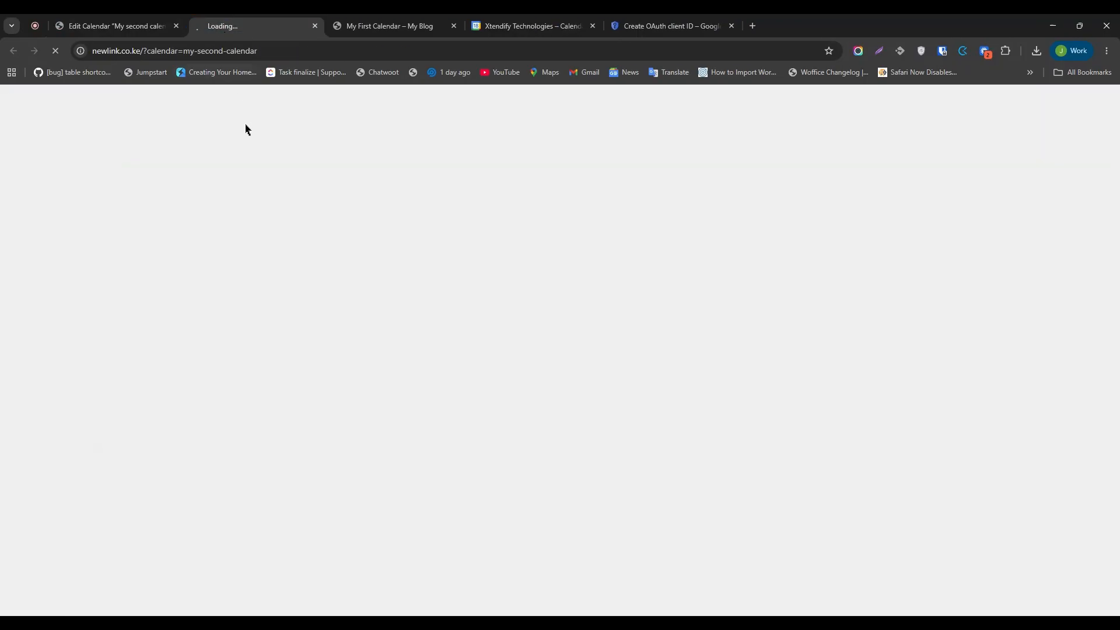
scroll(488, 277, down, 3)
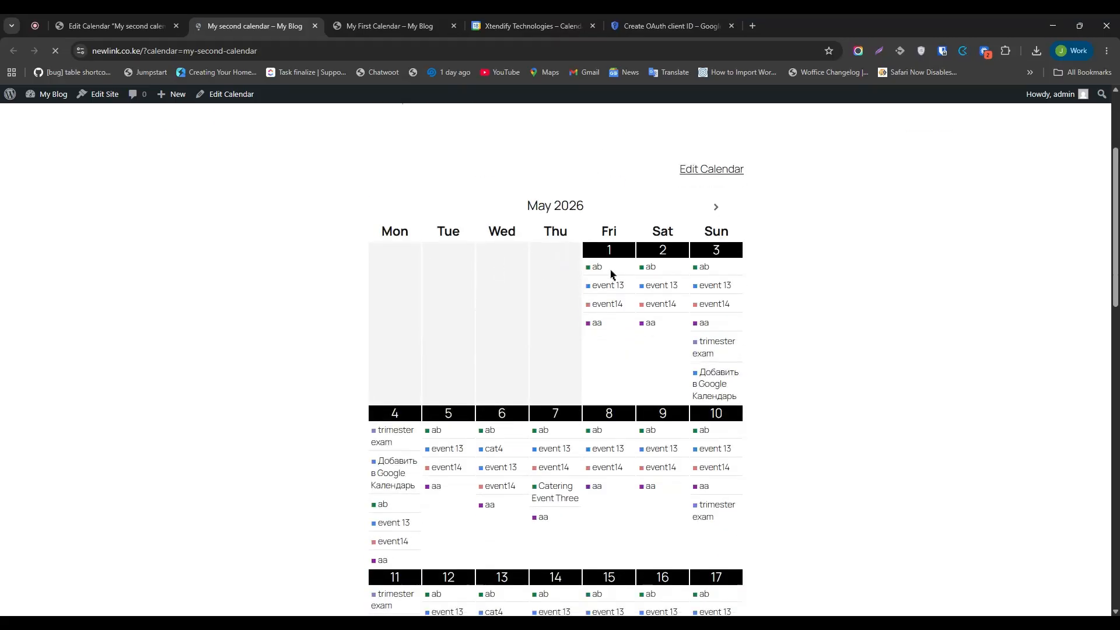
mouse_move(598, 273)
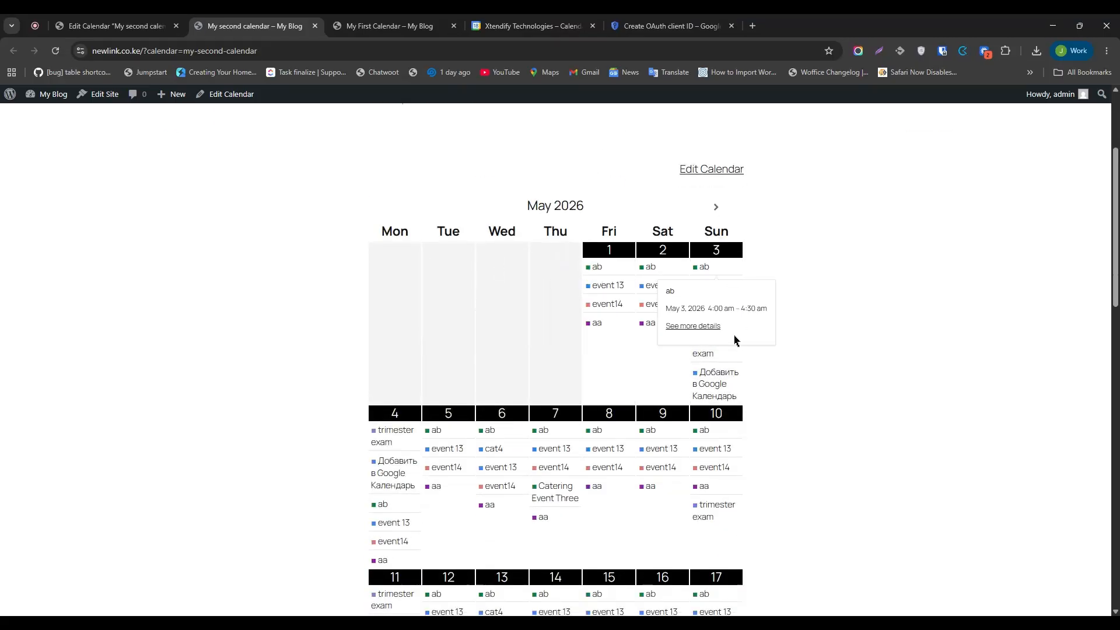
scroll(547, 400, down, 1)
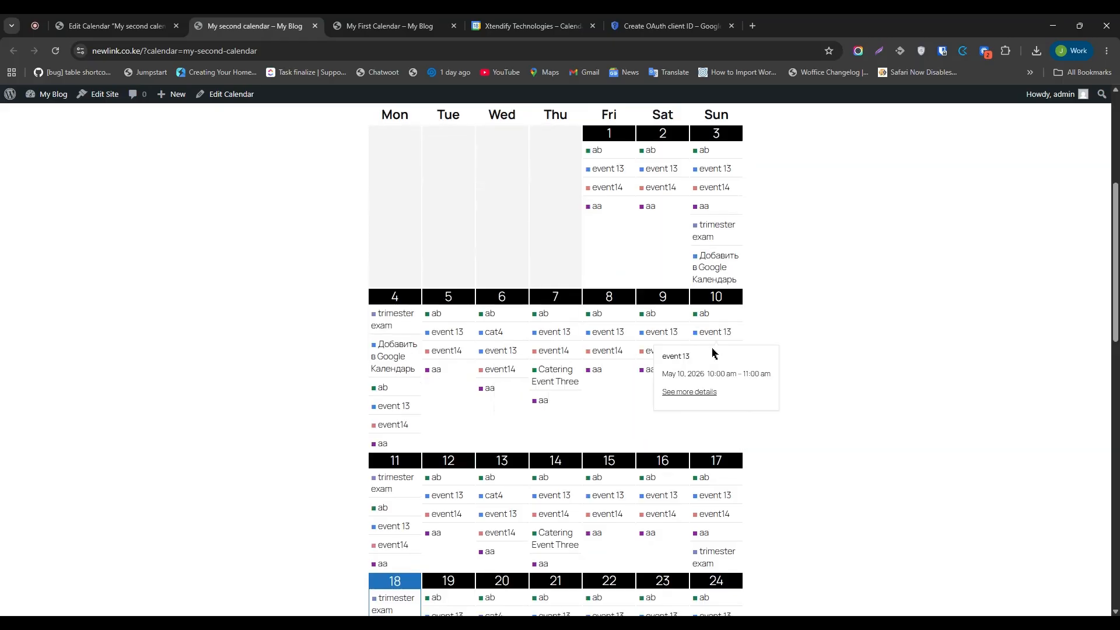
scroll(583, 373, down, 5)
scroll(473, 387, down, 5)
scroll(508, 317, up, 5)
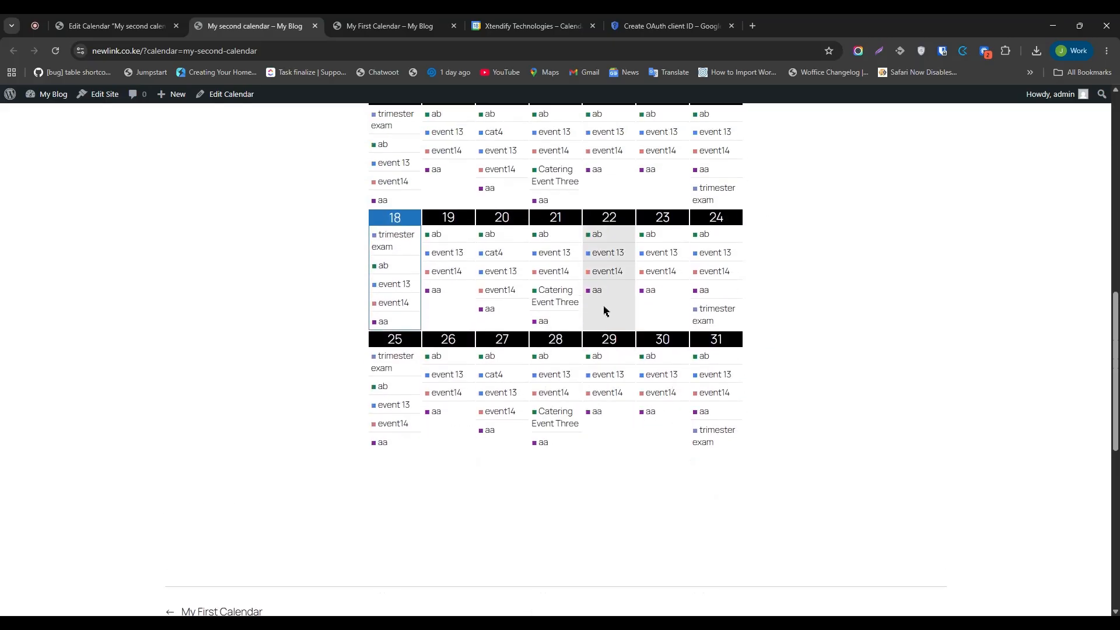
scroll(635, 339, up, 8)
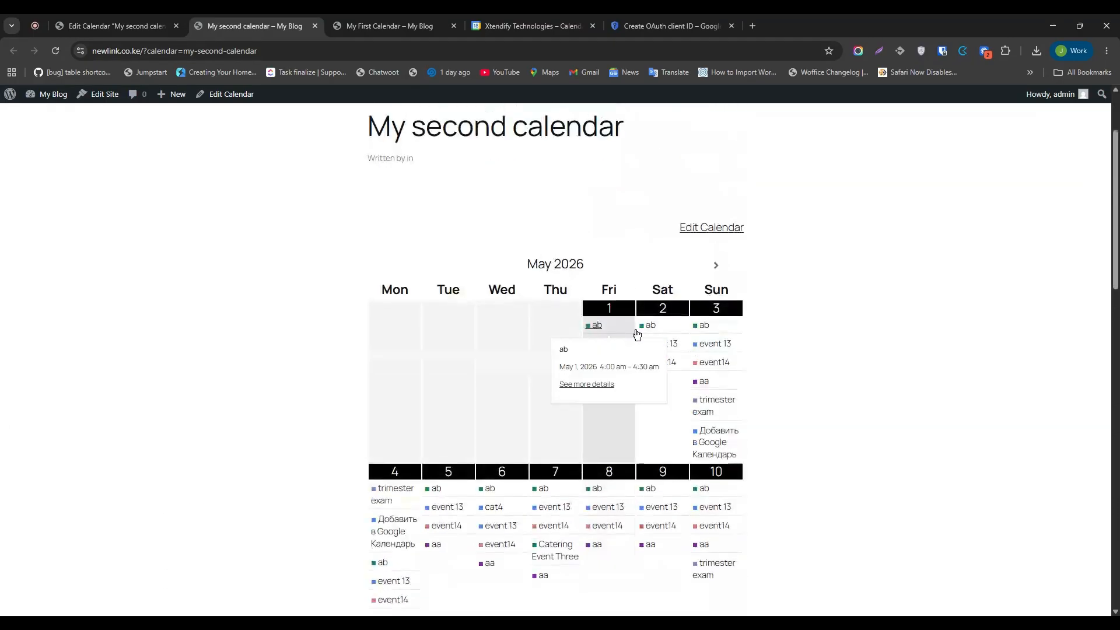